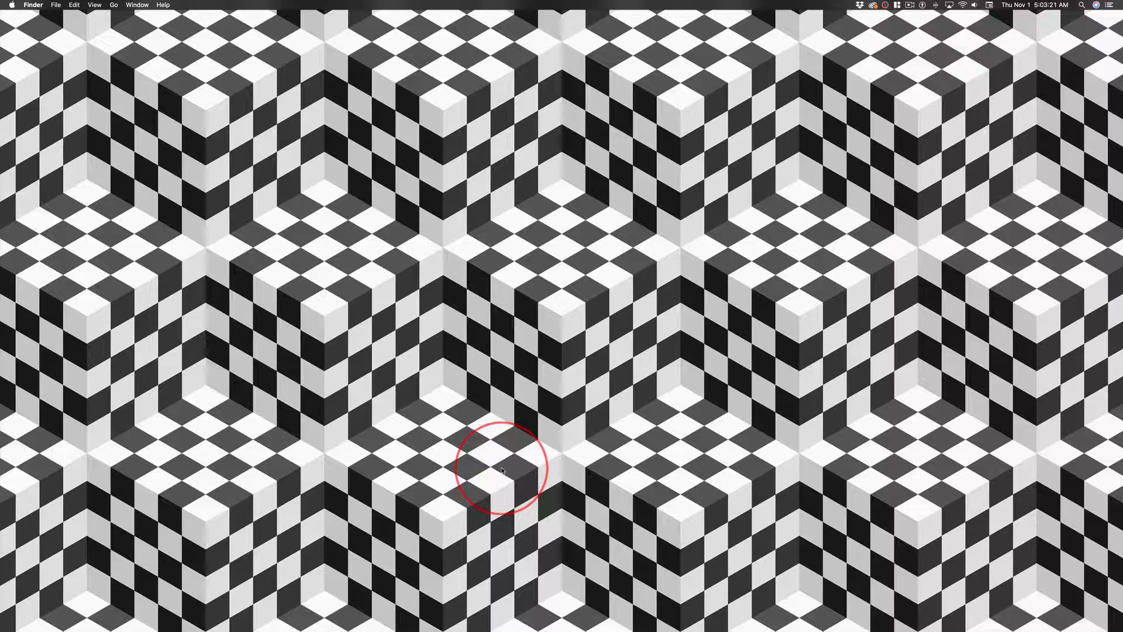
Launch pixelGrid and preview a grid with the pixel colour's green set to about 124 and blue to about 45.
{"action": "mouse_move", "coordinate": [543, 619]}
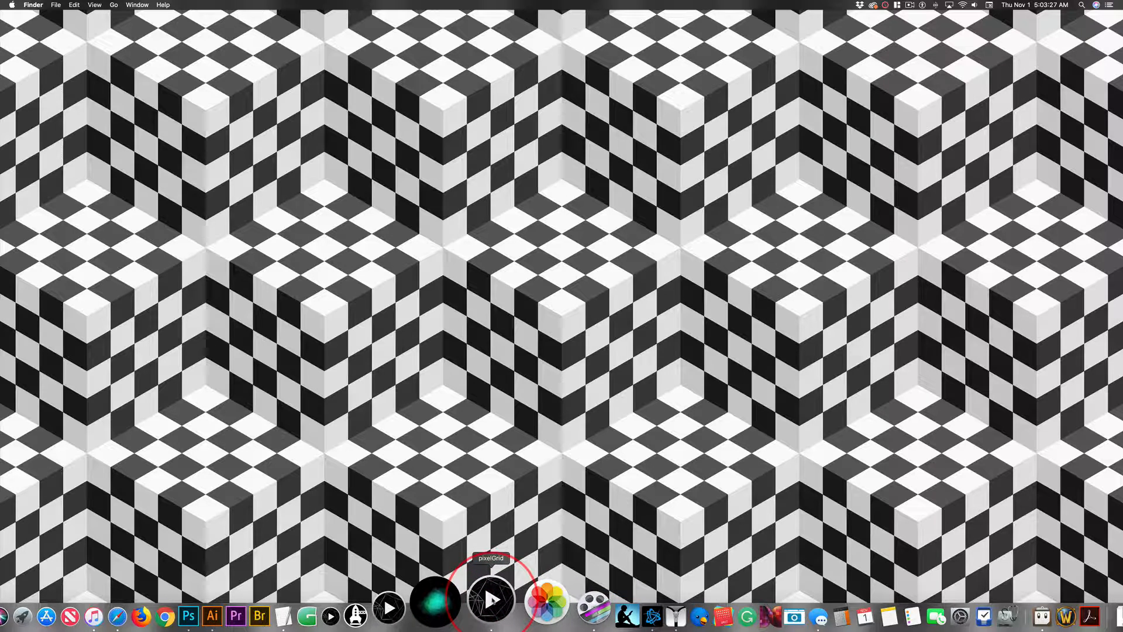
{"action": "left_click", "coordinate": [489, 596]}
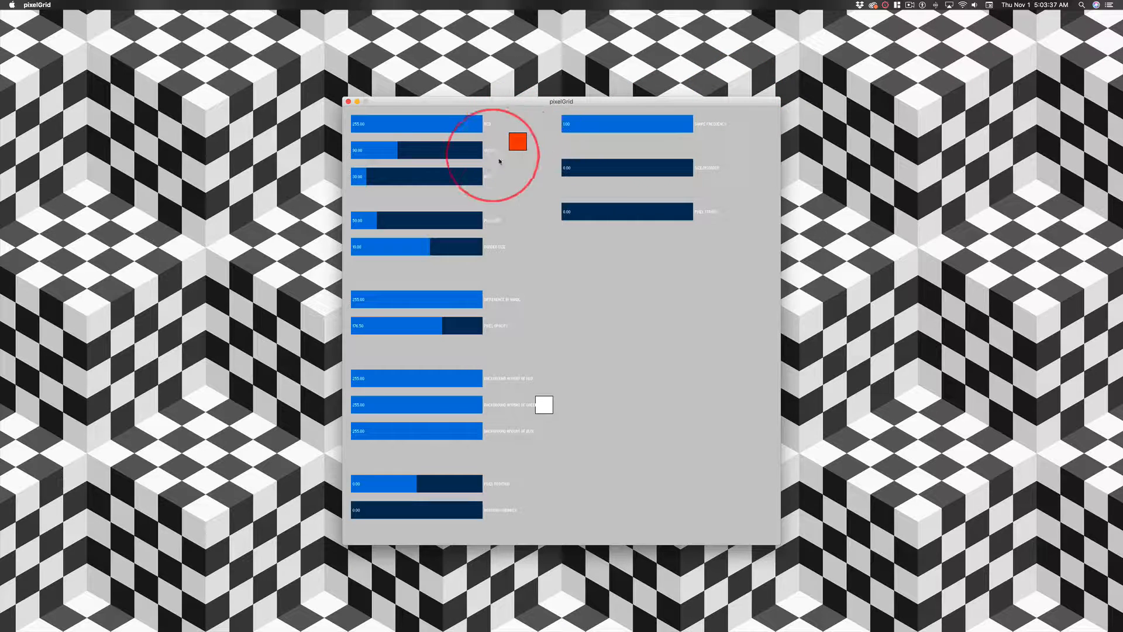
{"action": "left_click", "coordinate": [415, 155]}
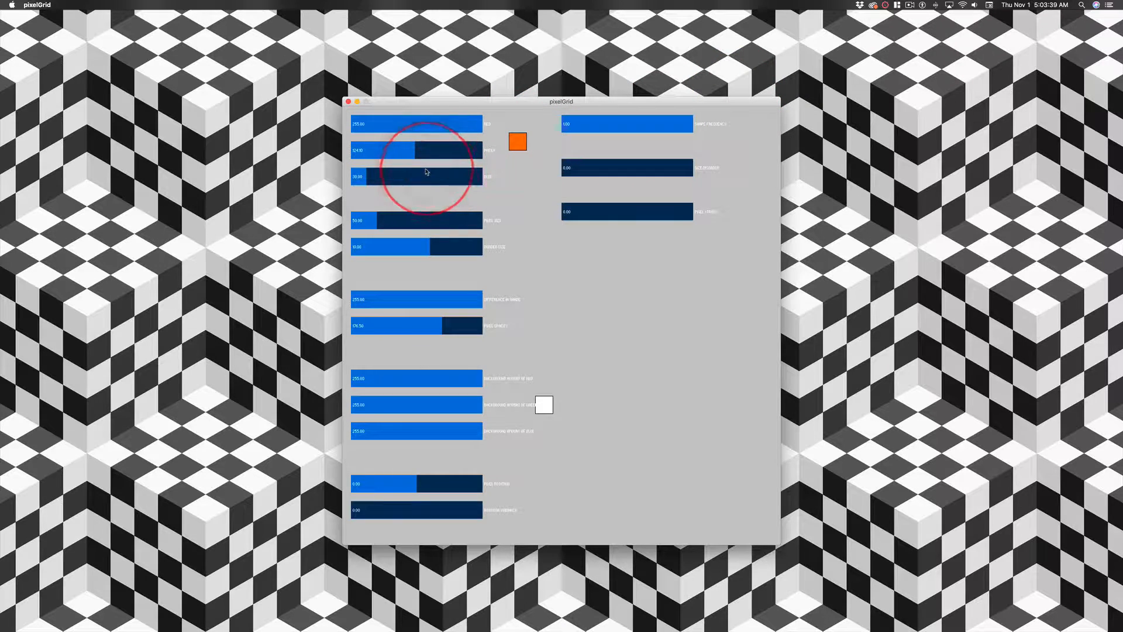
{"action": "left_click", "coordinate": [435, 176]}
{"action": "left_click", "coordinate": [374, 182]}
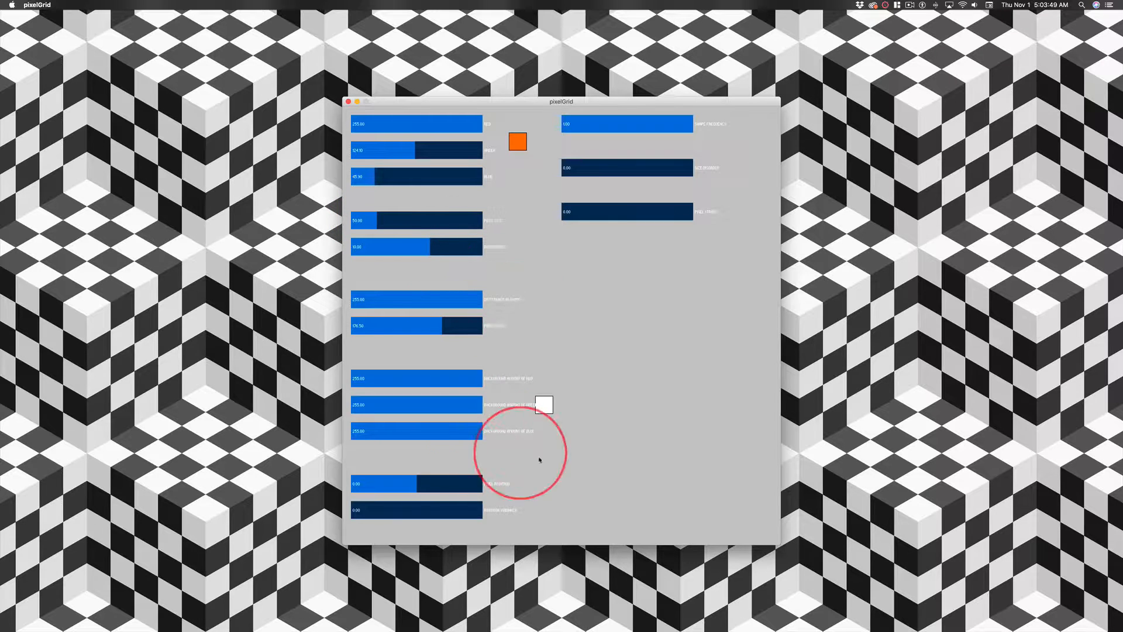
{"action": "key", "text": "space"}
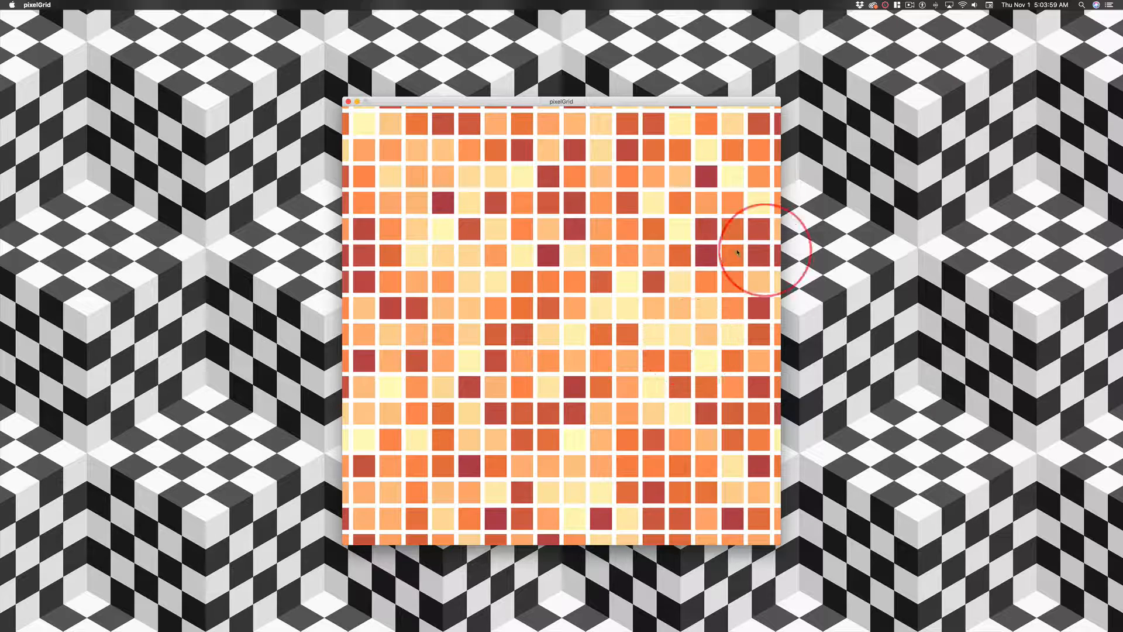
{"action": "key", "text": "space"}
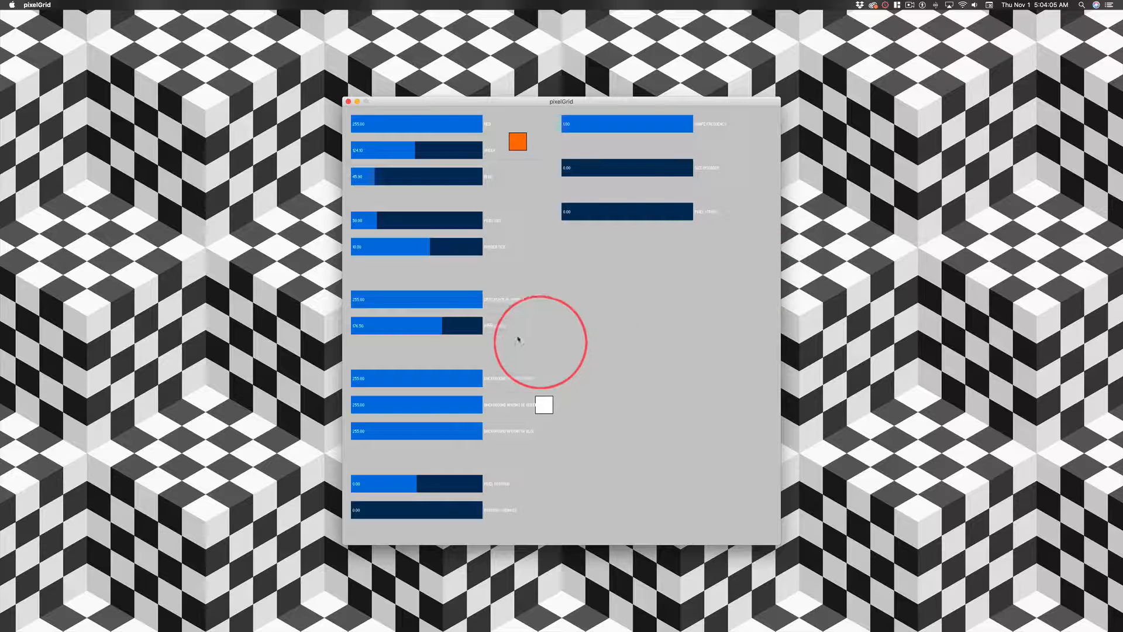
Set the pixel opacity to about 153, the pixel rotation to 4 and the rotation variance to about 2.15.
{"action": "left_click", "coordinate": [430, 327]}
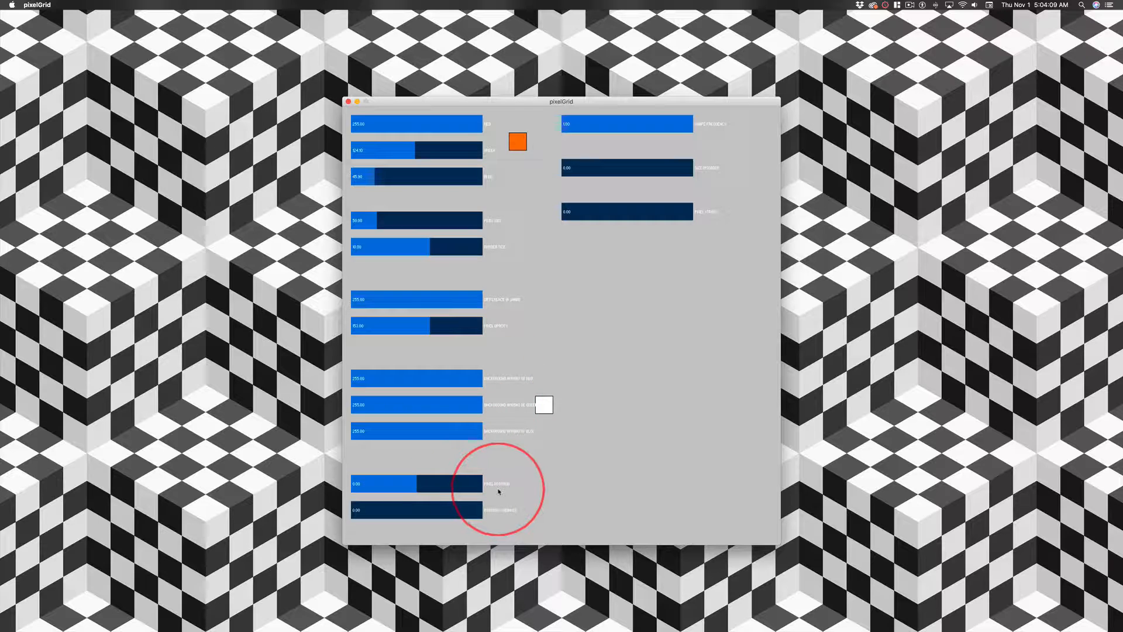
{"action": "left_click", "coordinate": [421, 486]}
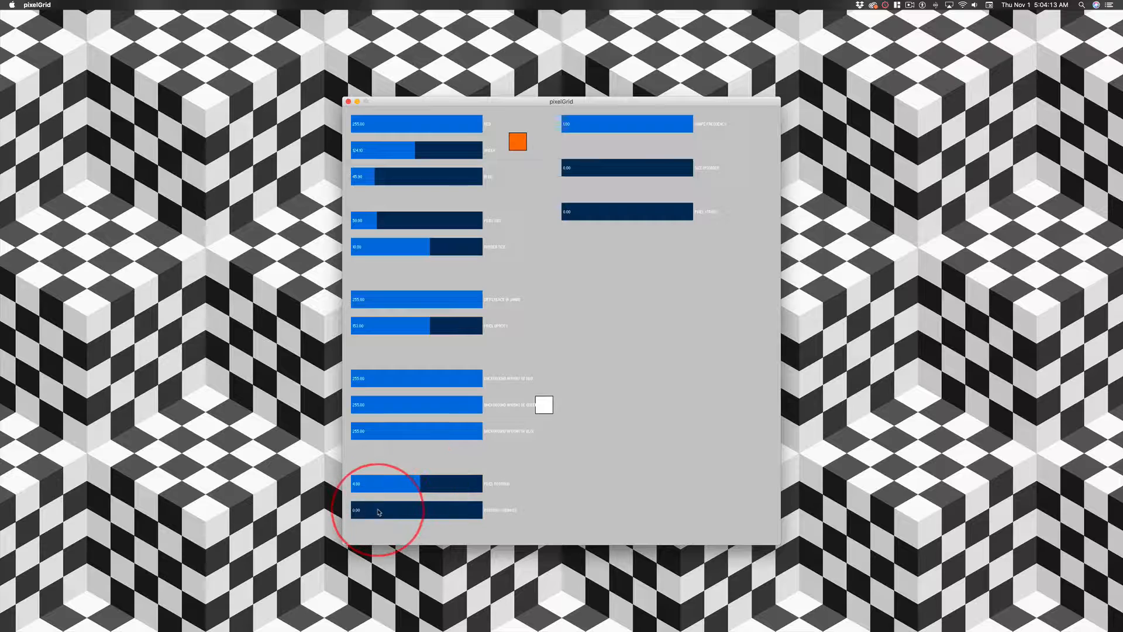
{"action": "left_click", "coordinate": [408, 510]}
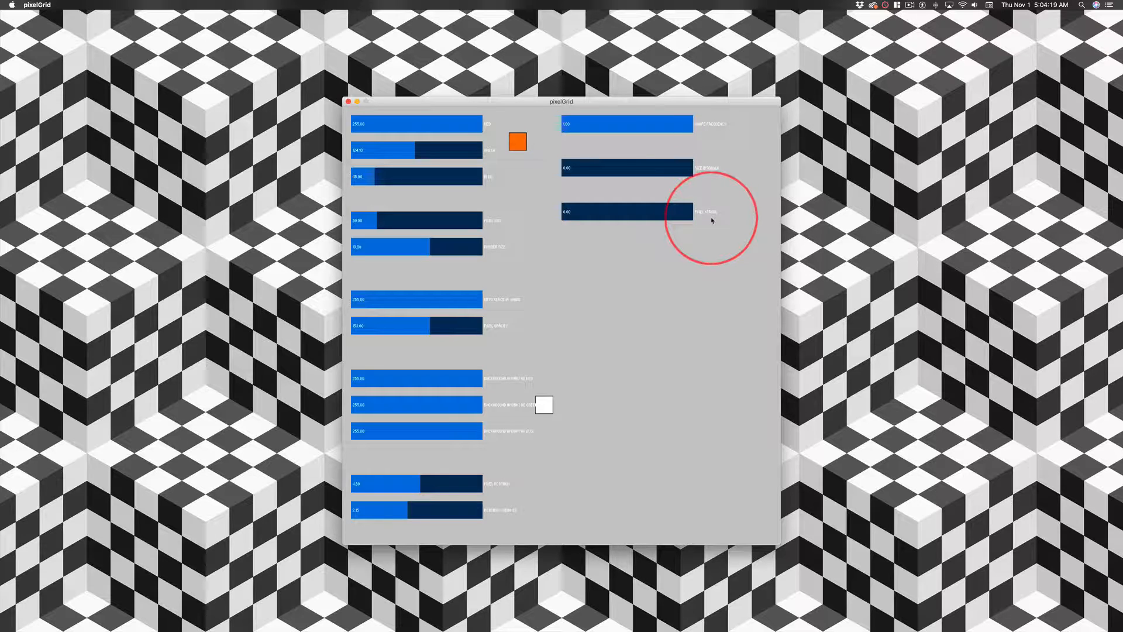
Try a pixel stroke in the rendered grid, reset the stroke to 0 and preview the grid without outlines.
{"action": "left_click", "coordinate": [593, 211]}
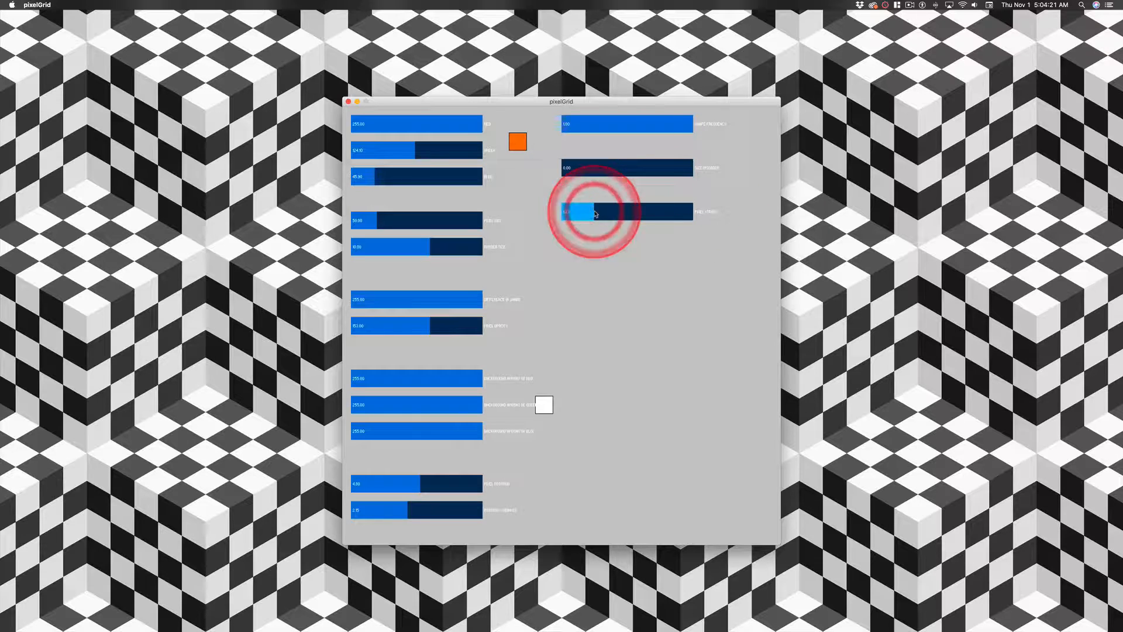
{"action": "key", "text": "space"}
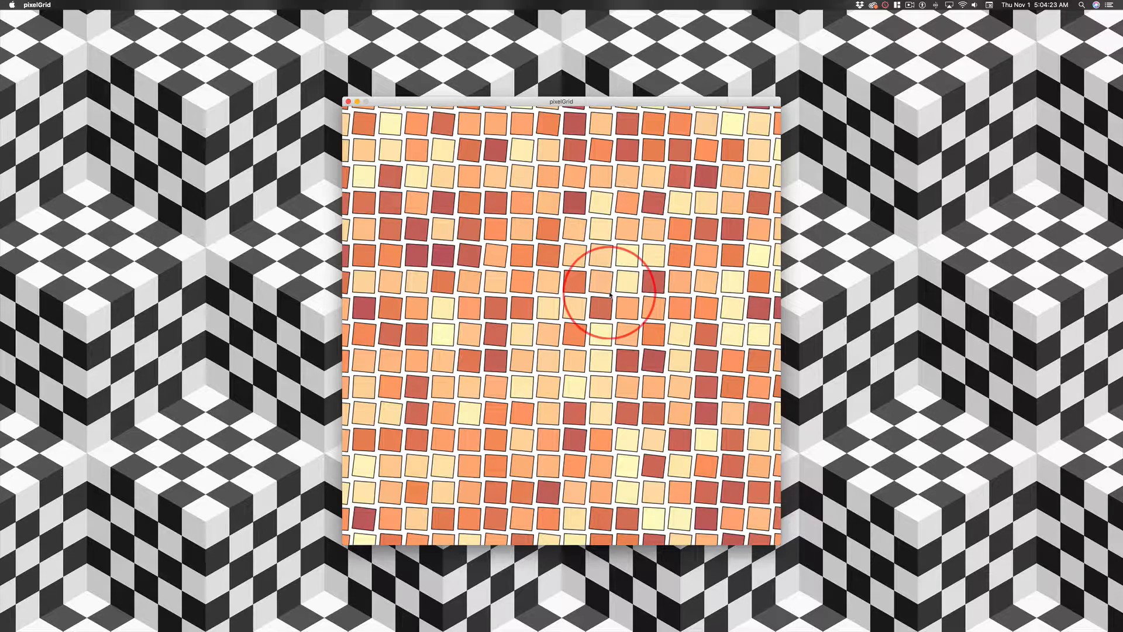
{"action": "key", "text": "space"}
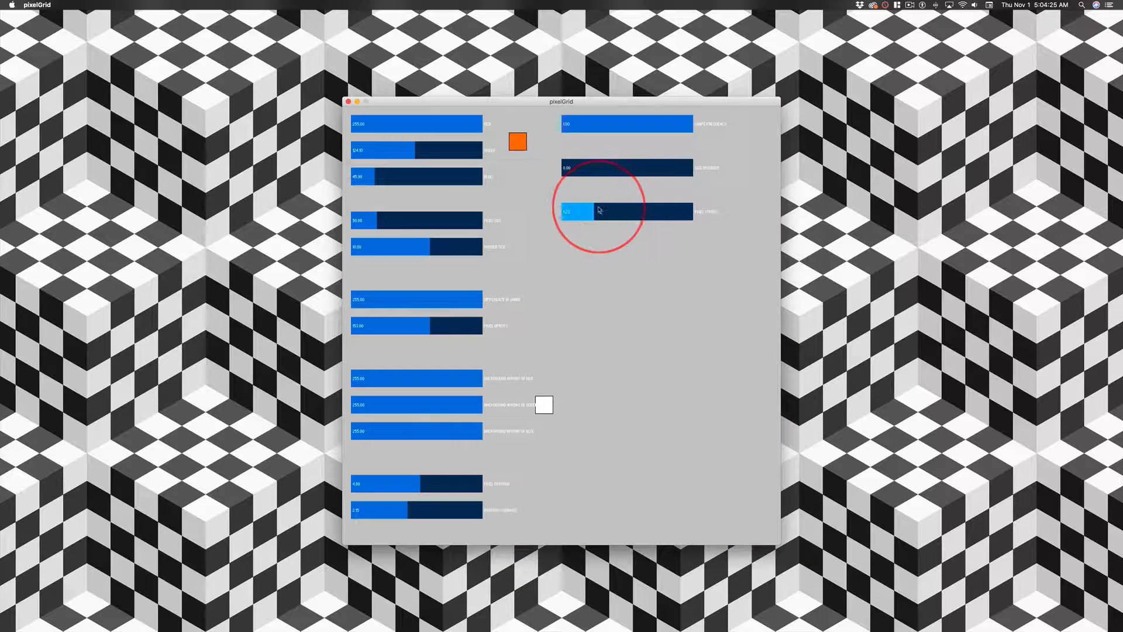
{"action": "left_click_drag", "start_coordinate": [592, 212], "coordinate": [522, 210]}
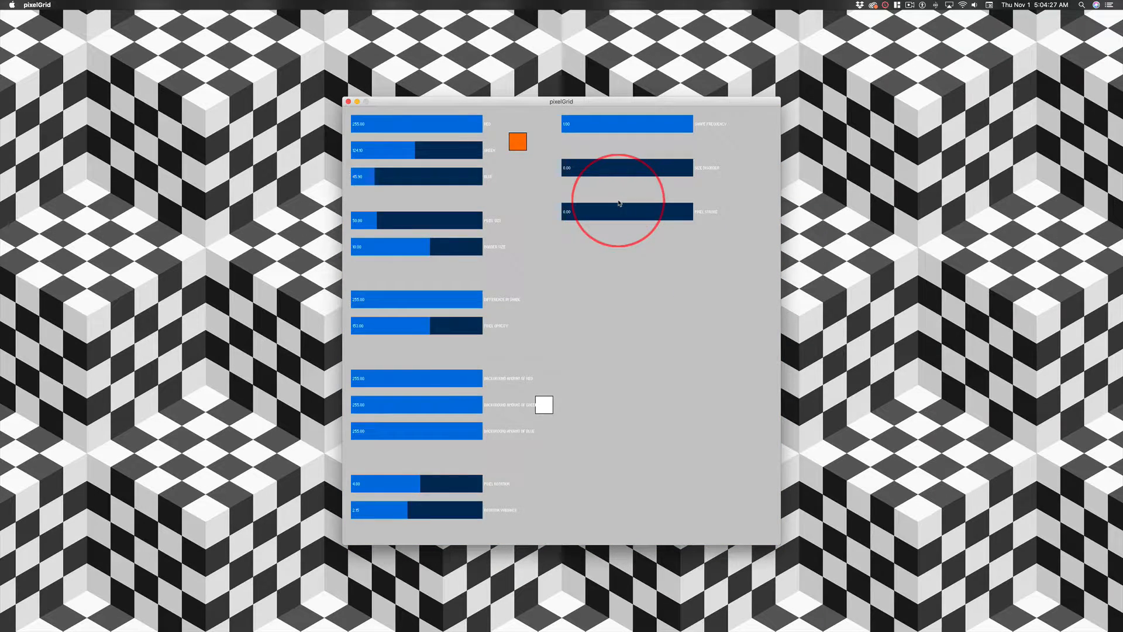
{"action": "key", "text": "space"}
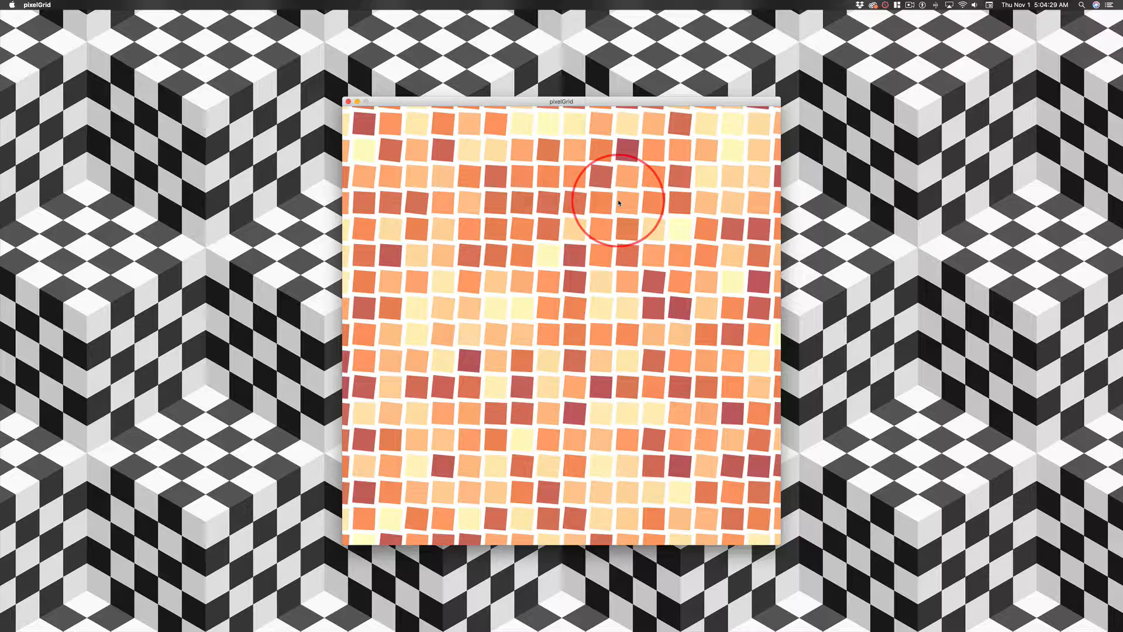
{"action": "key", "text": "space"}
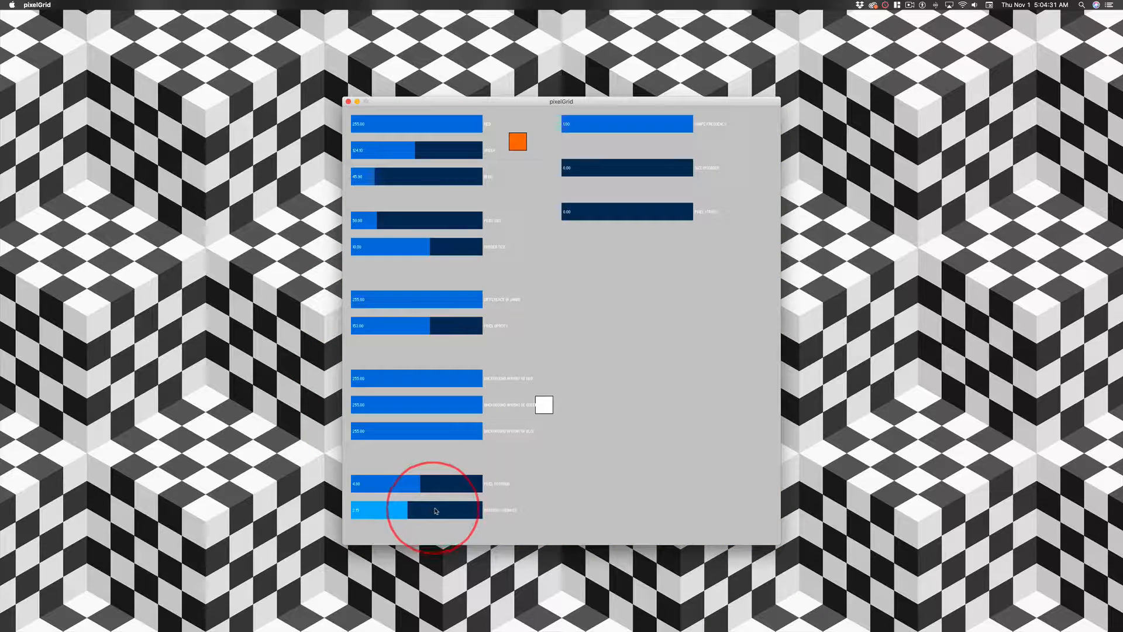
Raise the rotation variance to 5 and preview the resulting grid.
{"action": "left_click_drag", "start_coordinate": [435, 511], "coordinate": [613, 495]}
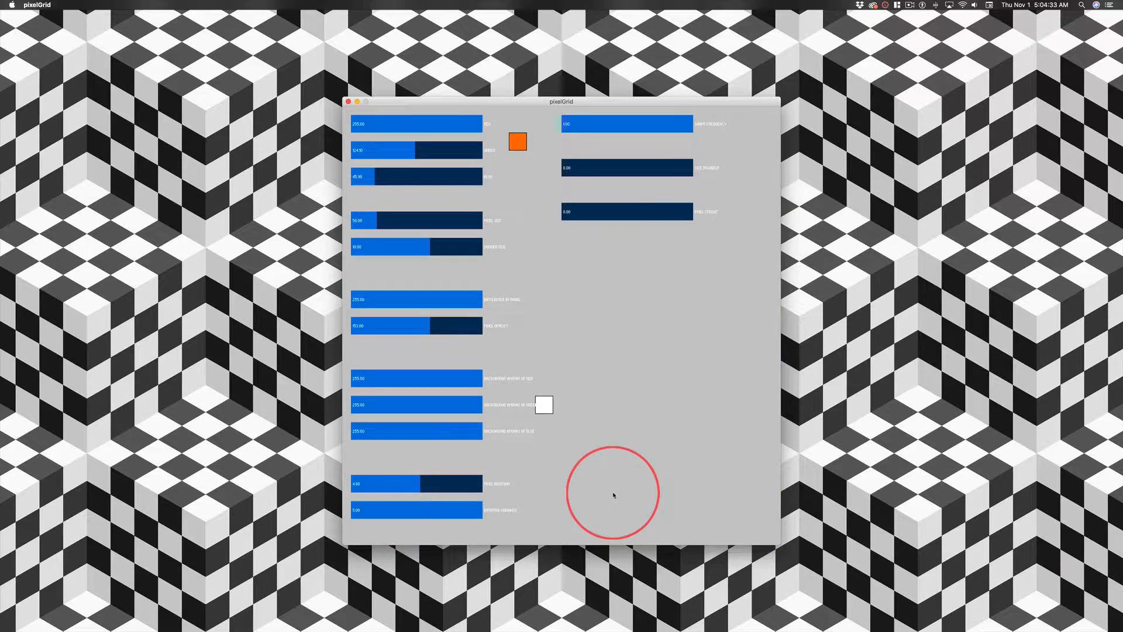
{"action": "key", "text": "space"}
{"action": "key", "text": "space"}
Set the pixel rotation to about 1 and render the grid with the slightly tilted squares.
{"action": "left_click", "coordinate": [423, 485]}
{"action": "key", "text": "space"}
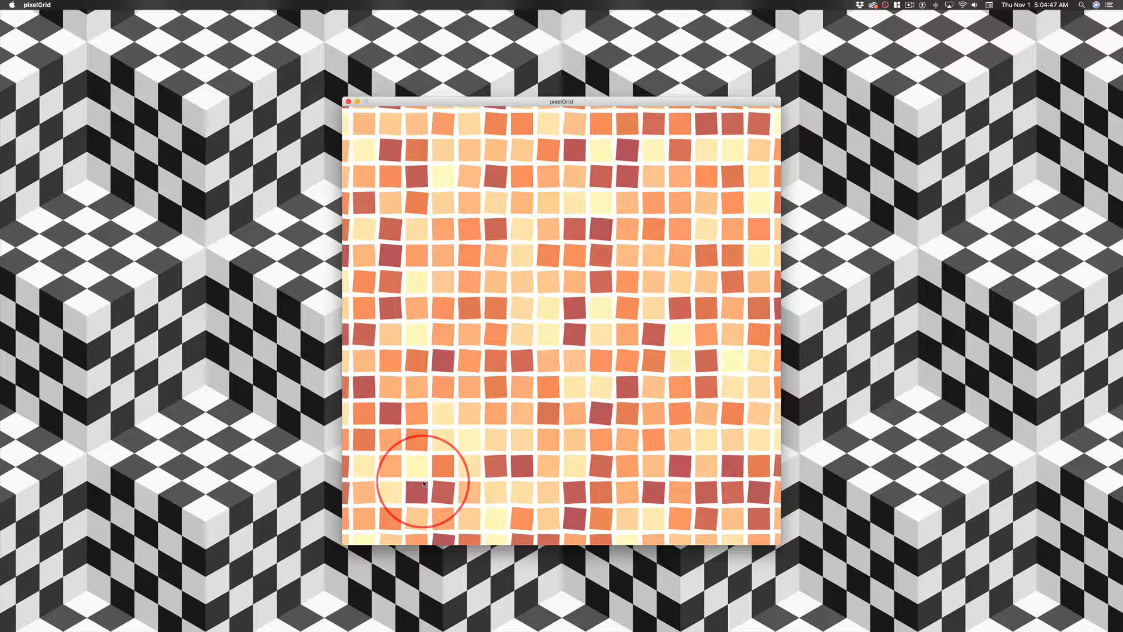
{"action": "key", "text": "space"}
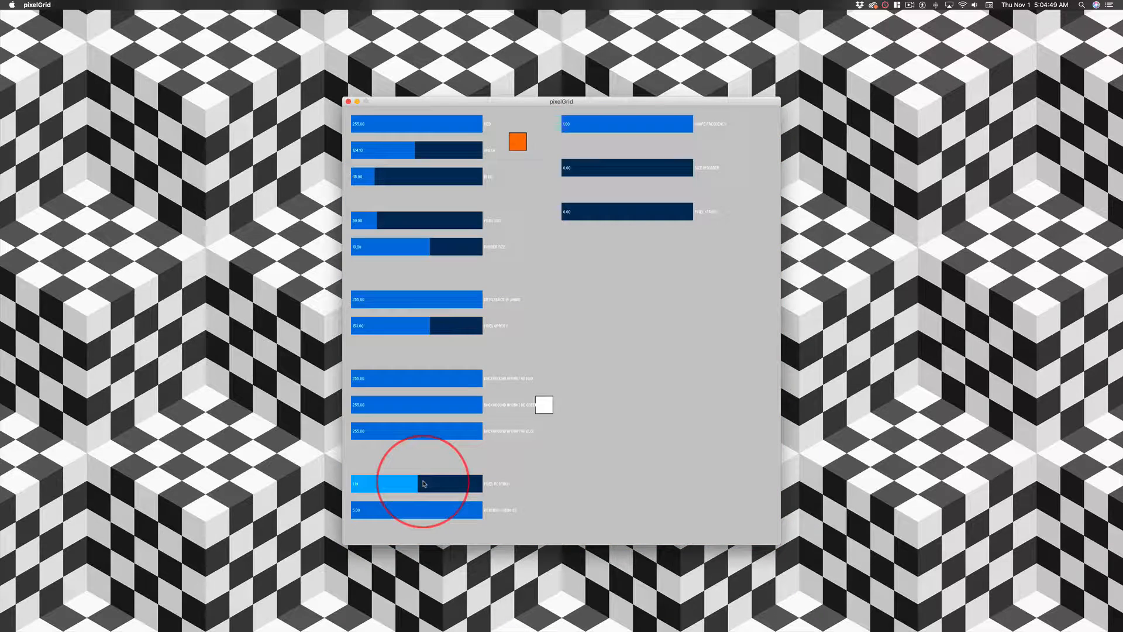
{"action": "key", "text": "space"}
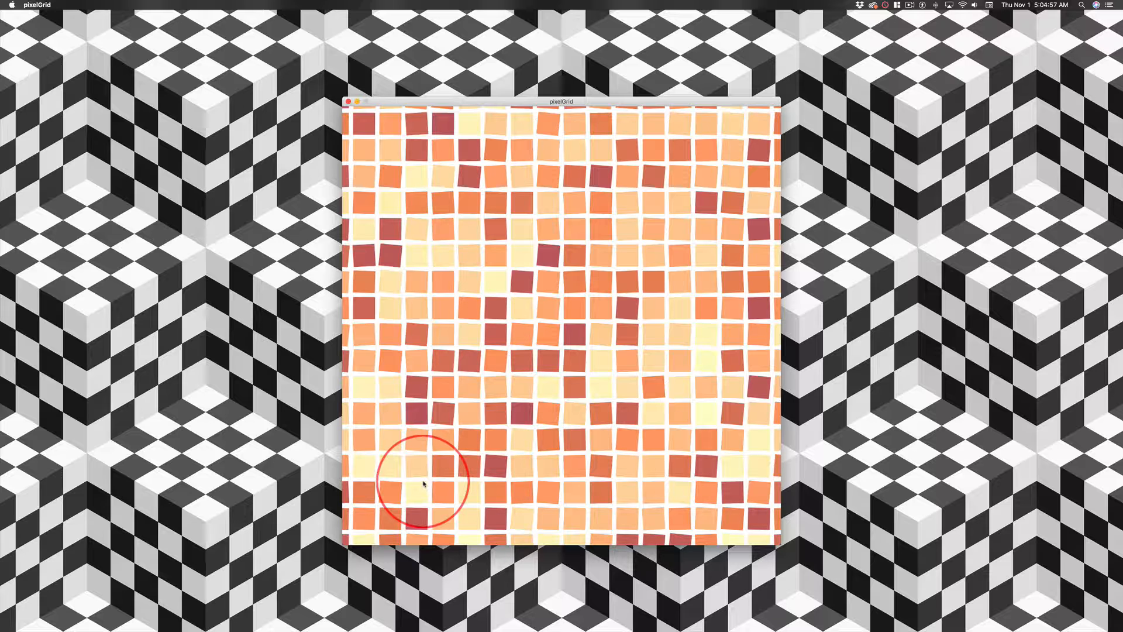
Switch to Finder and open the images folder inside Documents > pixelGrid > data in a new, taller window.
{"action": "key", "text": "super+Tab"}
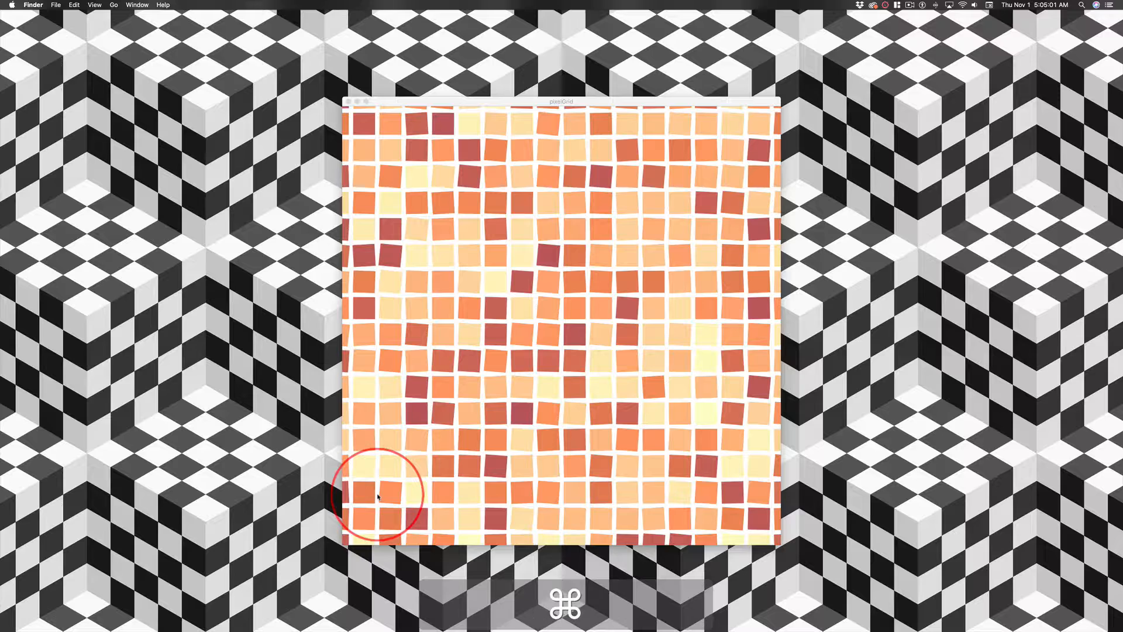
{"action": "key", "text": "super+n"}
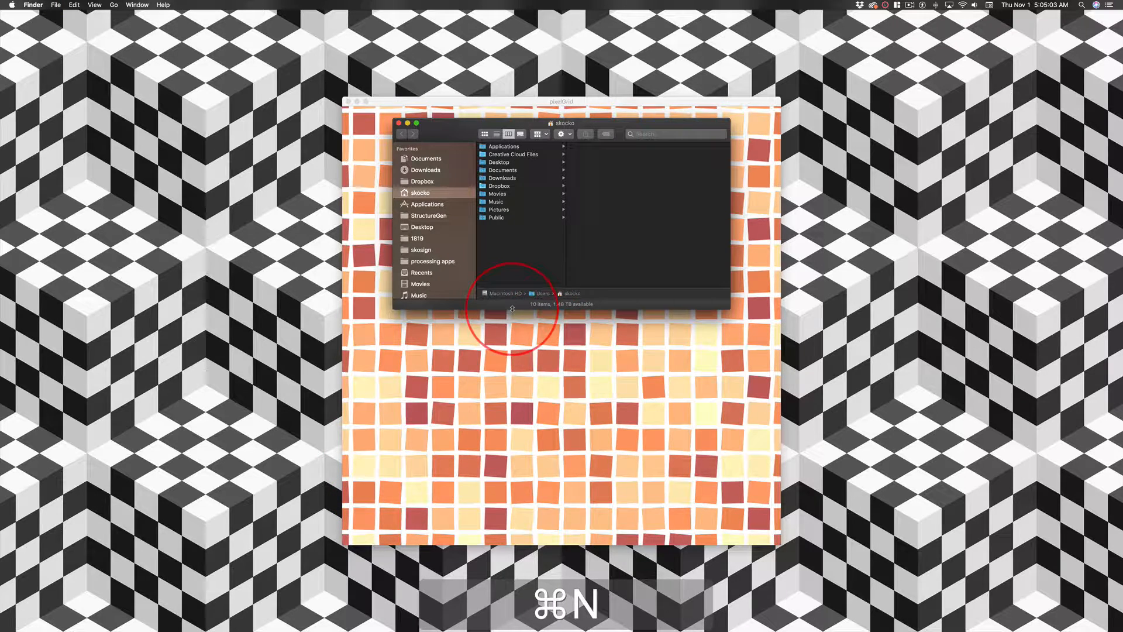
{"action": "left_click_drag", "start_coordinate": [510, 309], "coordinate": [513, 483]}
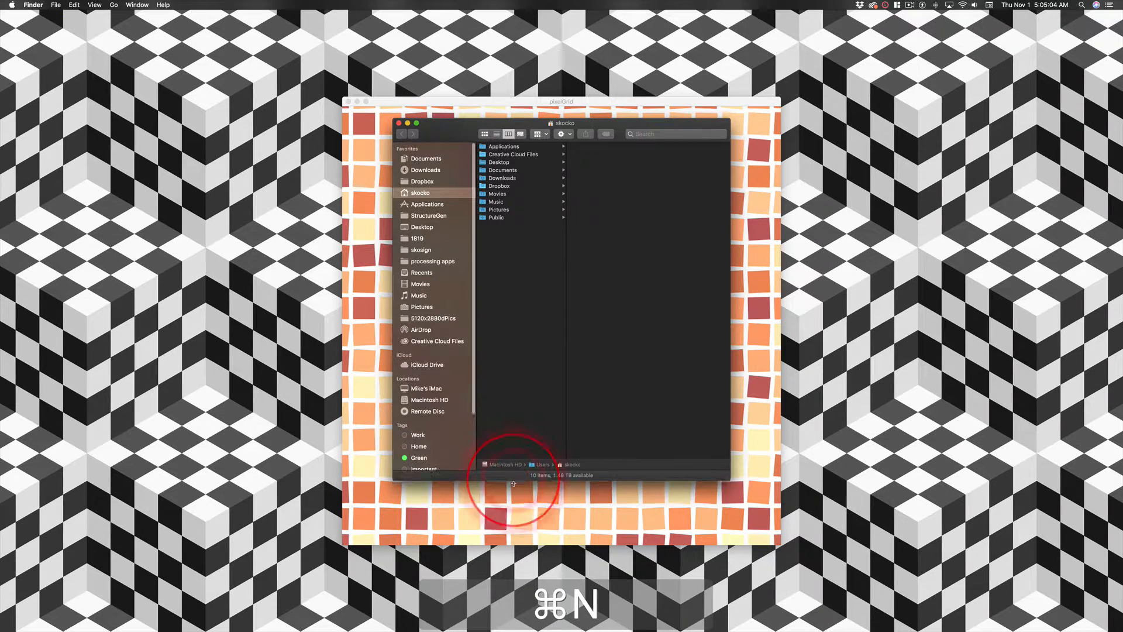
{"action": "left_click", "coordinate": [425, 161]}
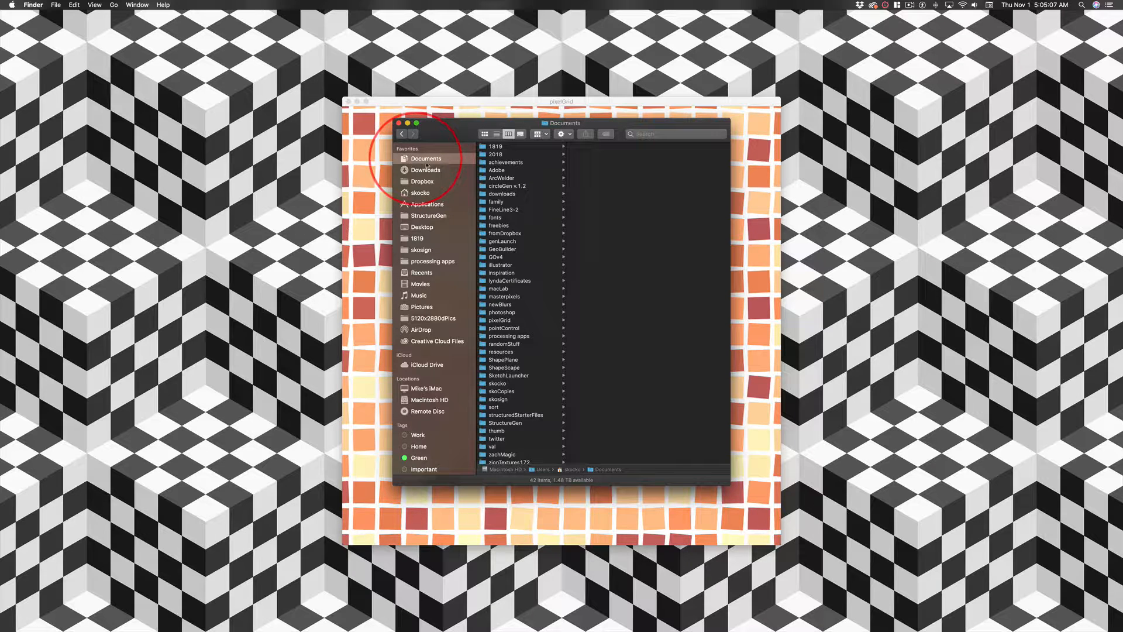
{"action": "left_click", "coordinate": [529, 320]}
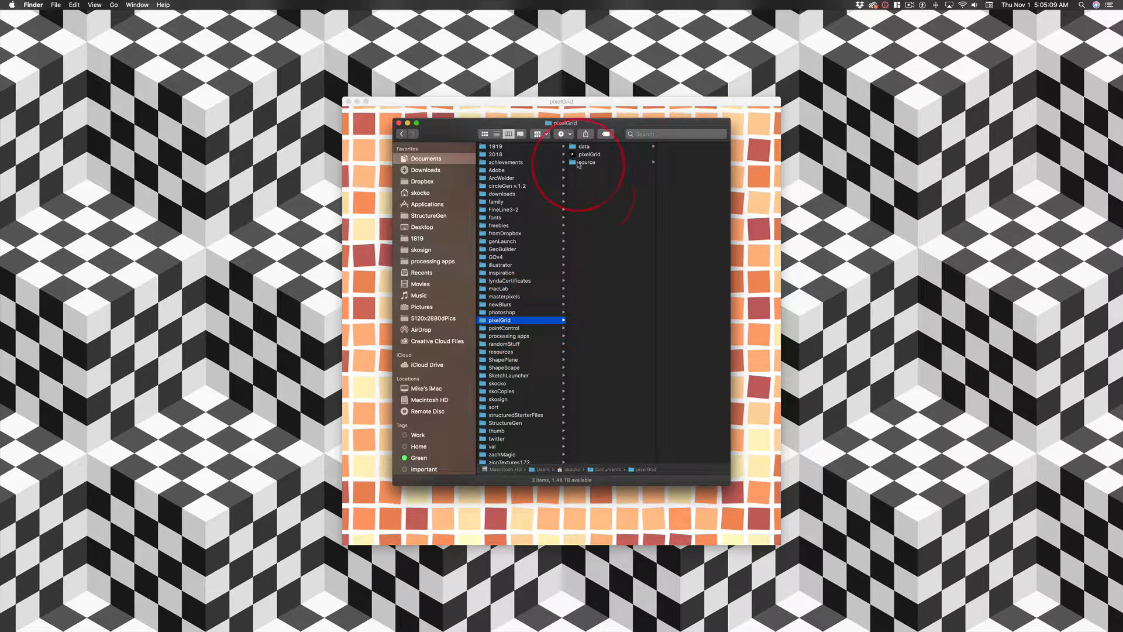
{"action": "left_click", "coordinate": [591, 146]}
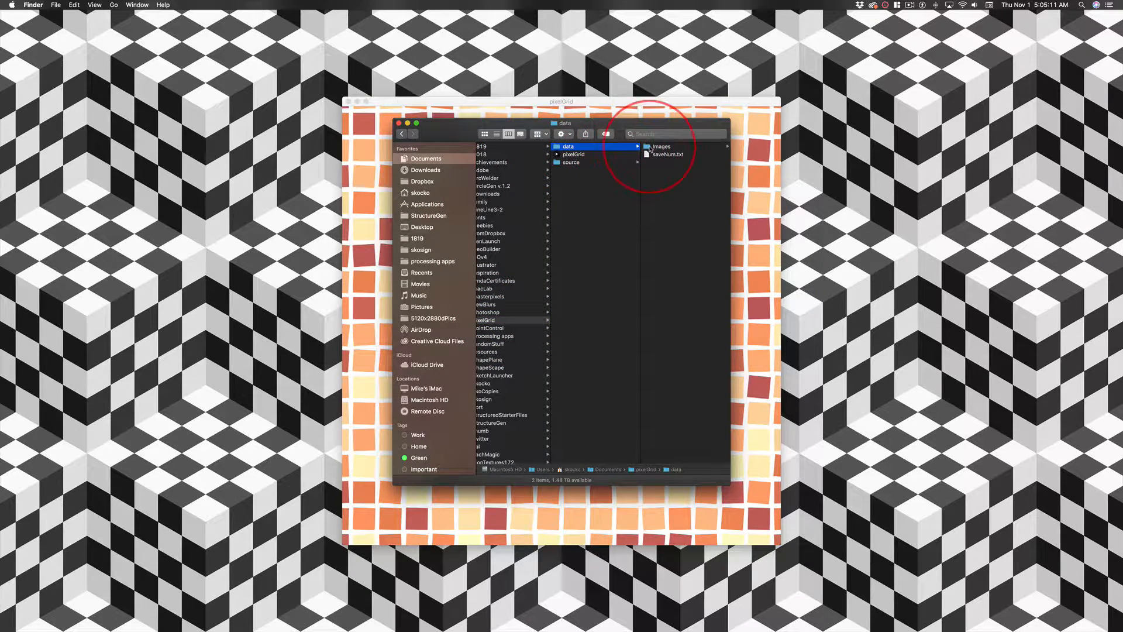
{"action": "left_click", "coordinate": [650, 147]}
Find pixelGrid_17.pdf at the end of the images folder and open it in Illustrator.
{"action": "scroll", "coordinate": [689, 295], "scroll_direction": "down", "scroll_amount": 10}
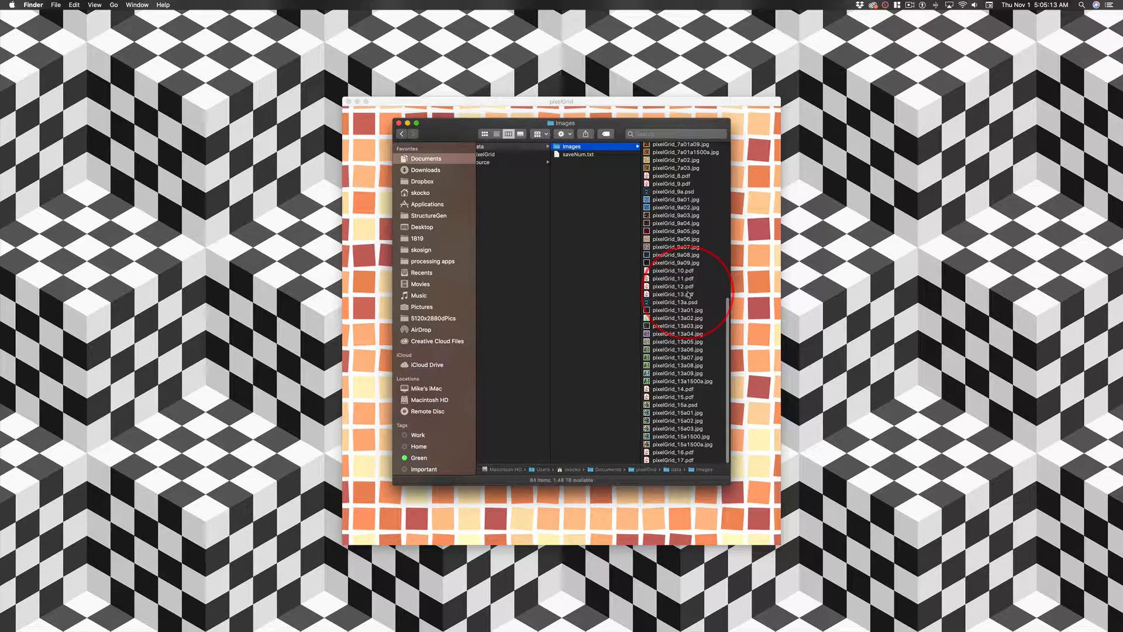
{"action": "left_click", "coordinate": [672, 460]}
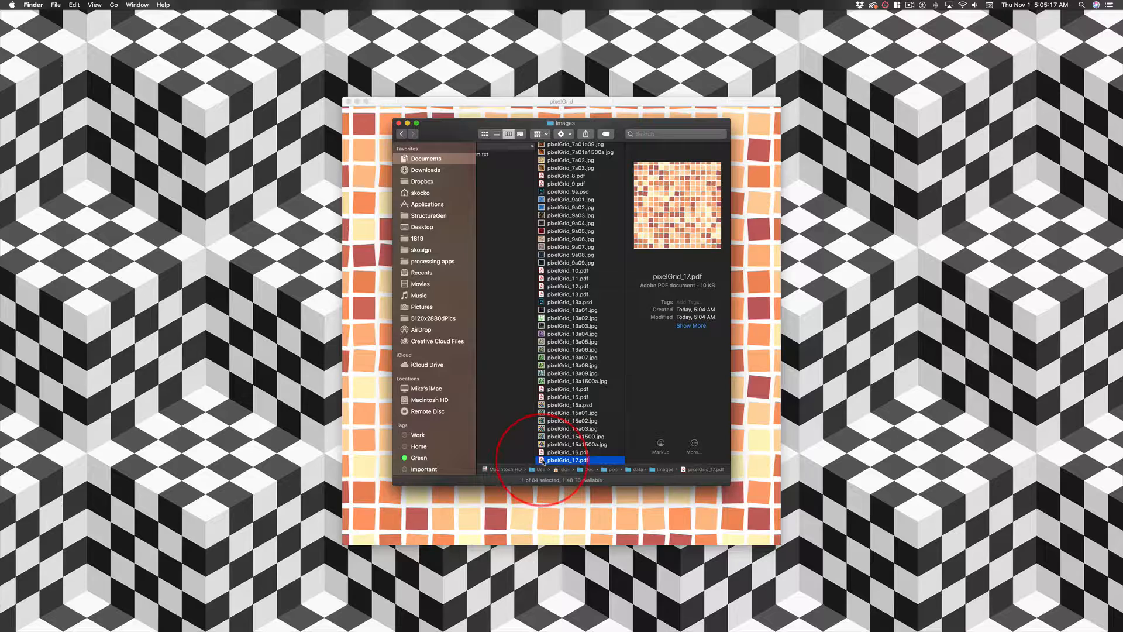
{"action": "left_click_drag", "start_coordinate": [541, 460], "coordinate": [283, 595]}
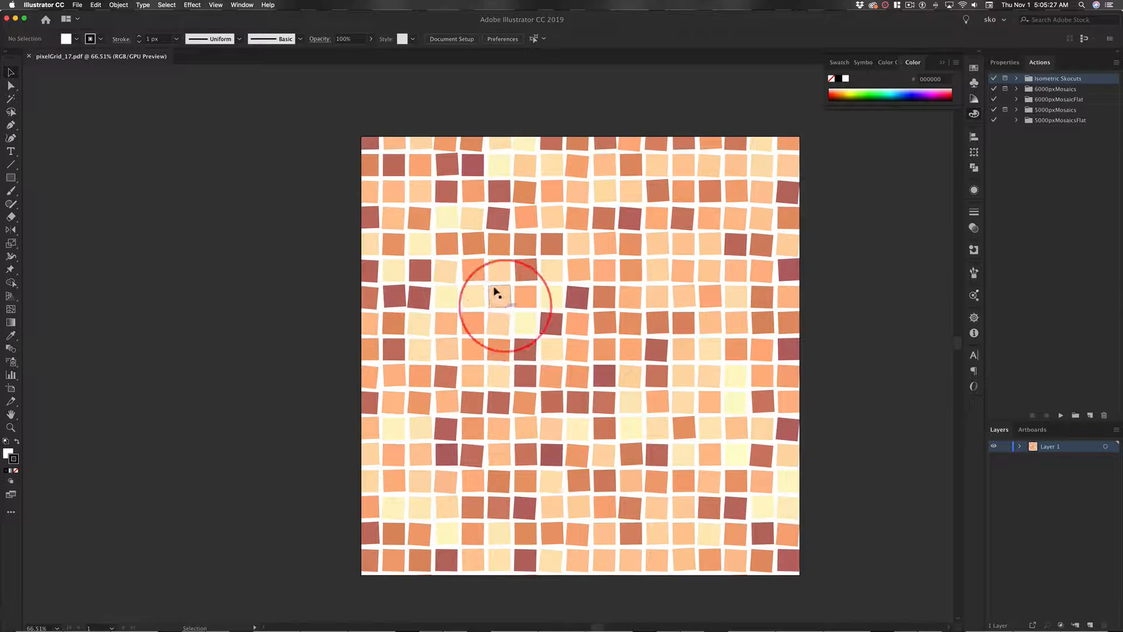
Release the clipping mask on the whole pixel grid artwork and deselect the squares.
{"action": "left_click", "coordinate": [421, 199]}
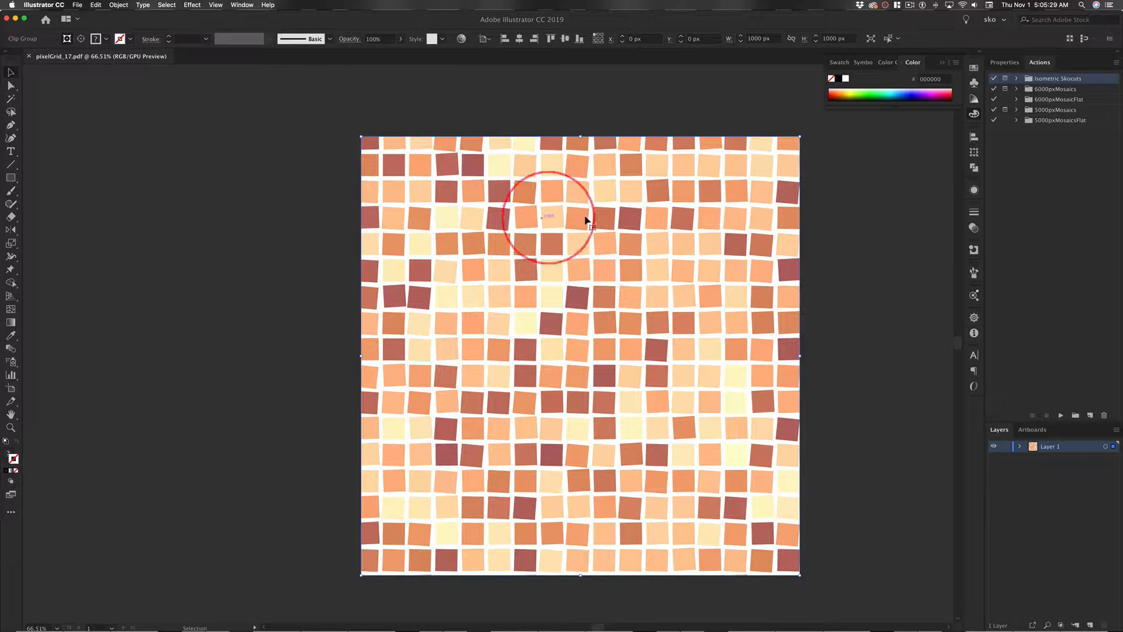
{"action": "right_click", "coordinate": [369, 144]}
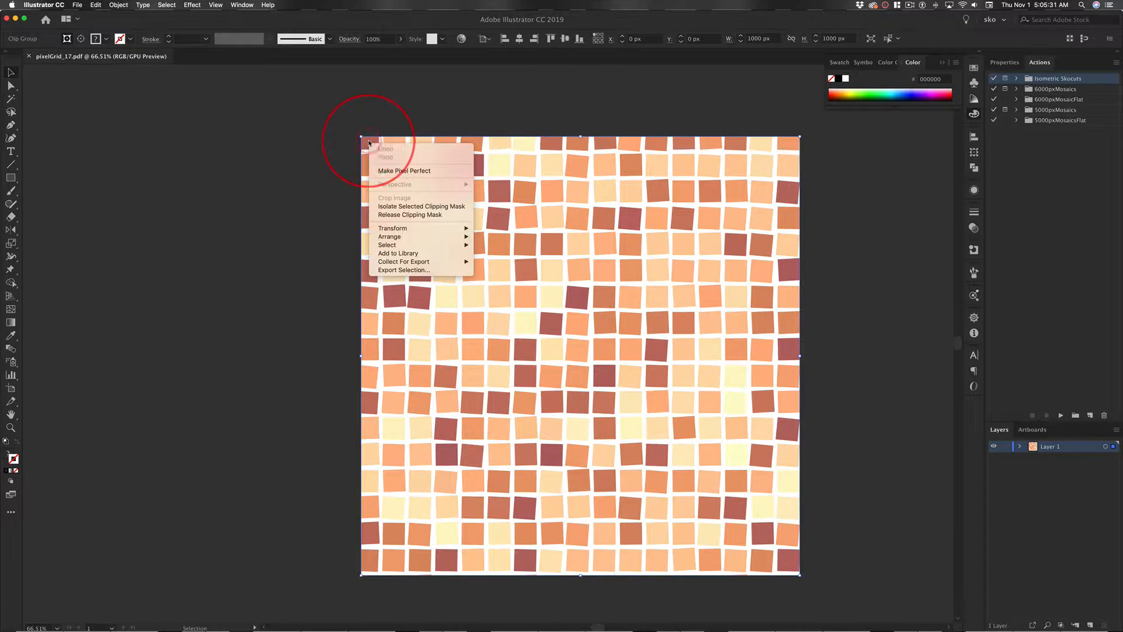
{"action": "left_click", "coordinate": [399, 216]}
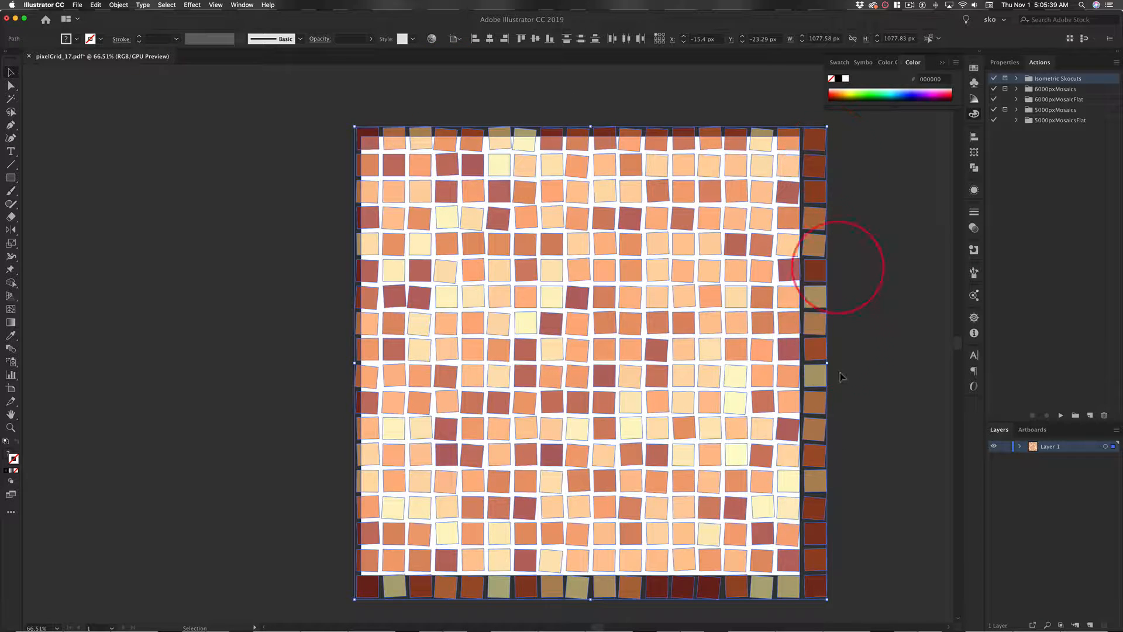
{"action": "left_click", "coordinate": [283, 270]}
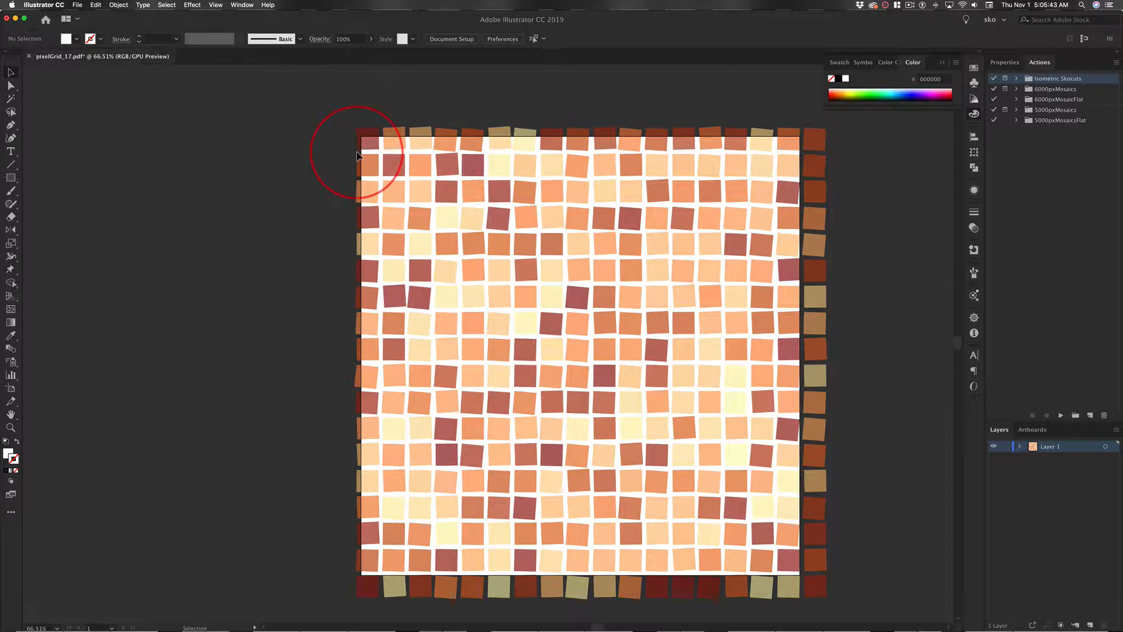
Delete the unfilled leftover clipping path that covers the artboard over the grid.
{"action": "left_click", "coordinate": [355, 153]}
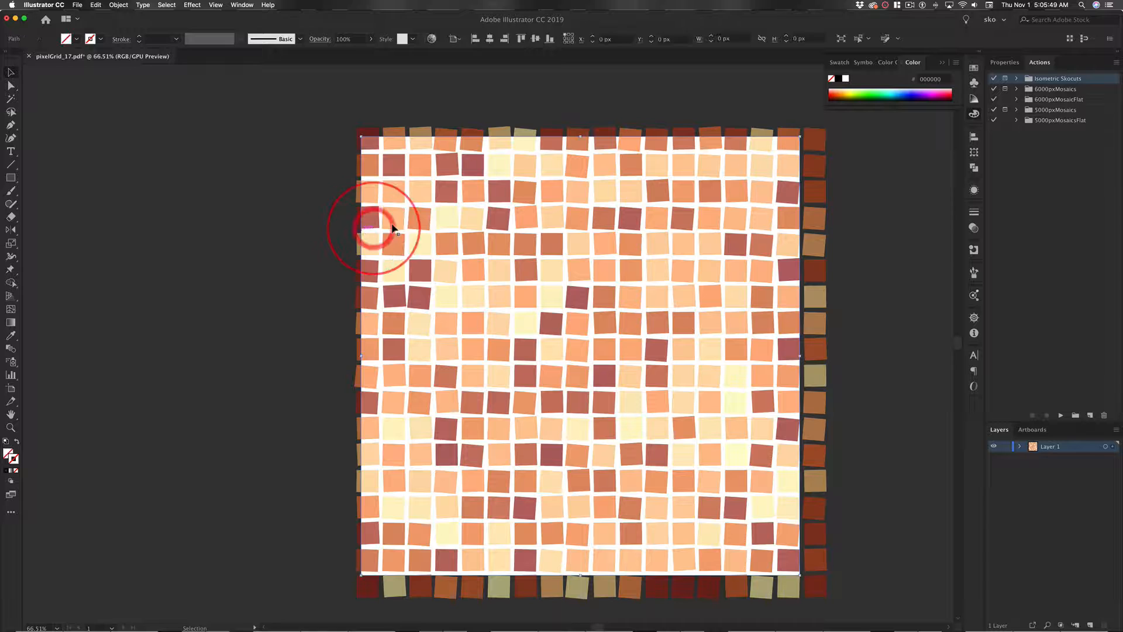
{"action": "left_click", "coordinate": [392, 169]}
{"action": "key", "text": "Delete"}
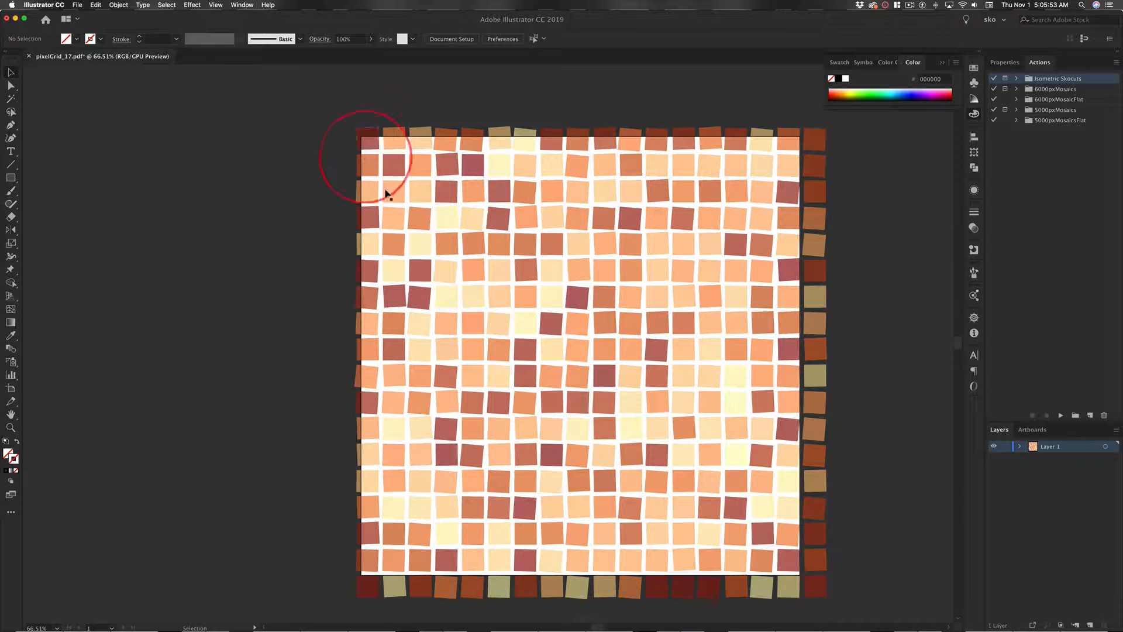
Select several individual squares in the grid to check that each one is a separate path.
{"action": "left_click", "coordinate": [443, 218]}
{"action": "left_click", "coordinate": [419, 170]}
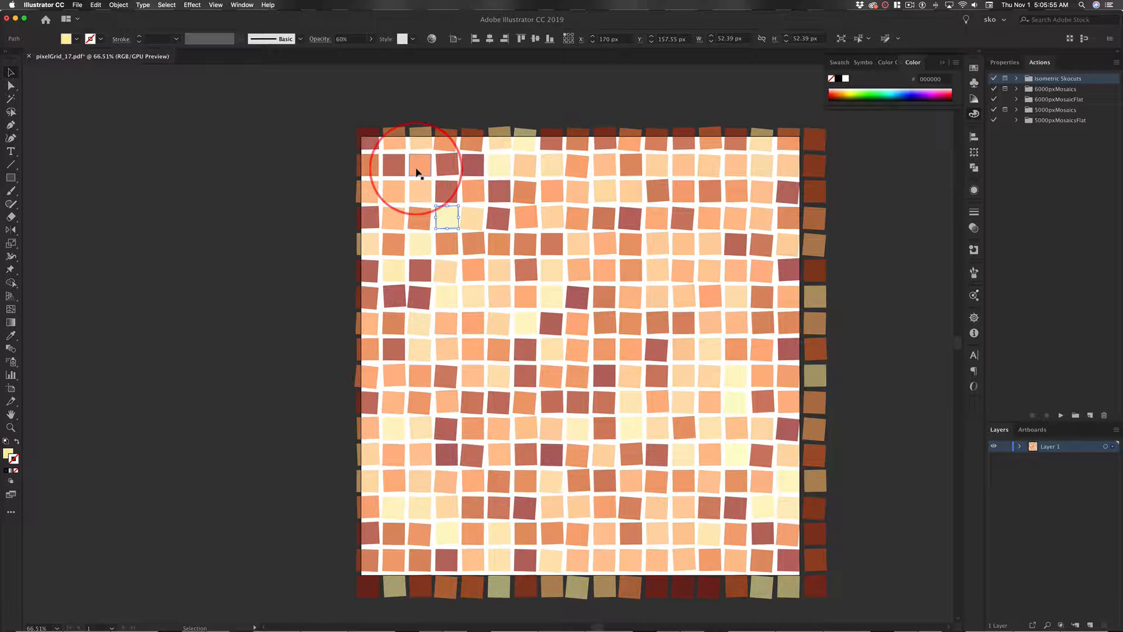
{"action": "left_click", "coordinate": [576, 219]}
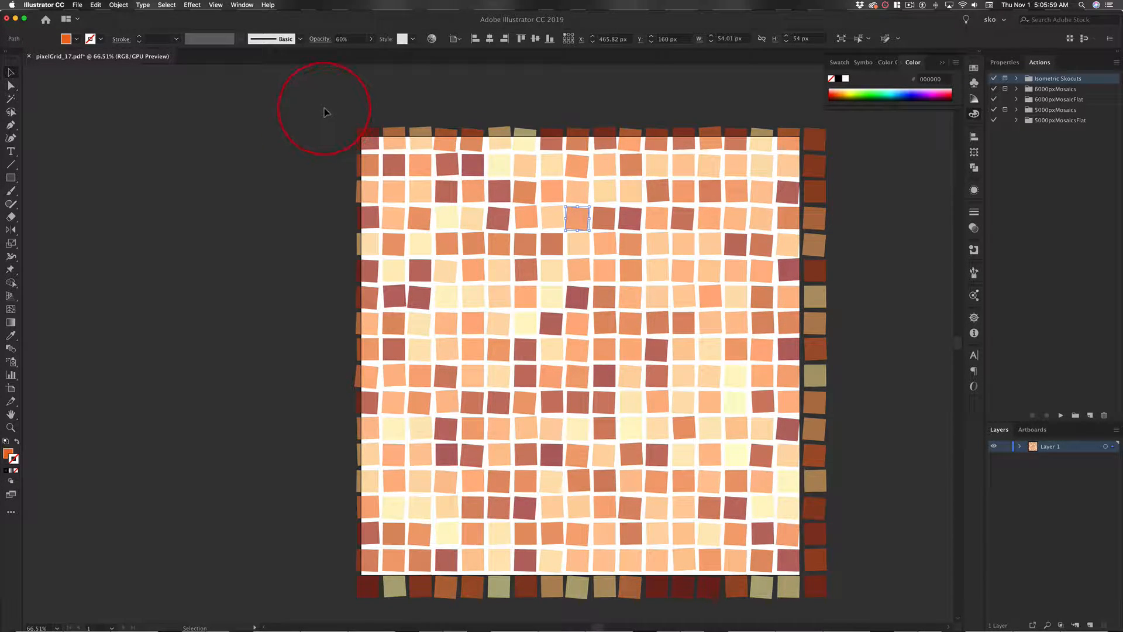
Delete the outermost rows and columns of squares that overhang or lie outside the artboard on all four sides of the grid.
{"action": "left_click_drag", "start_coordinate": [325, 111], "coordinate": [367, 613]}
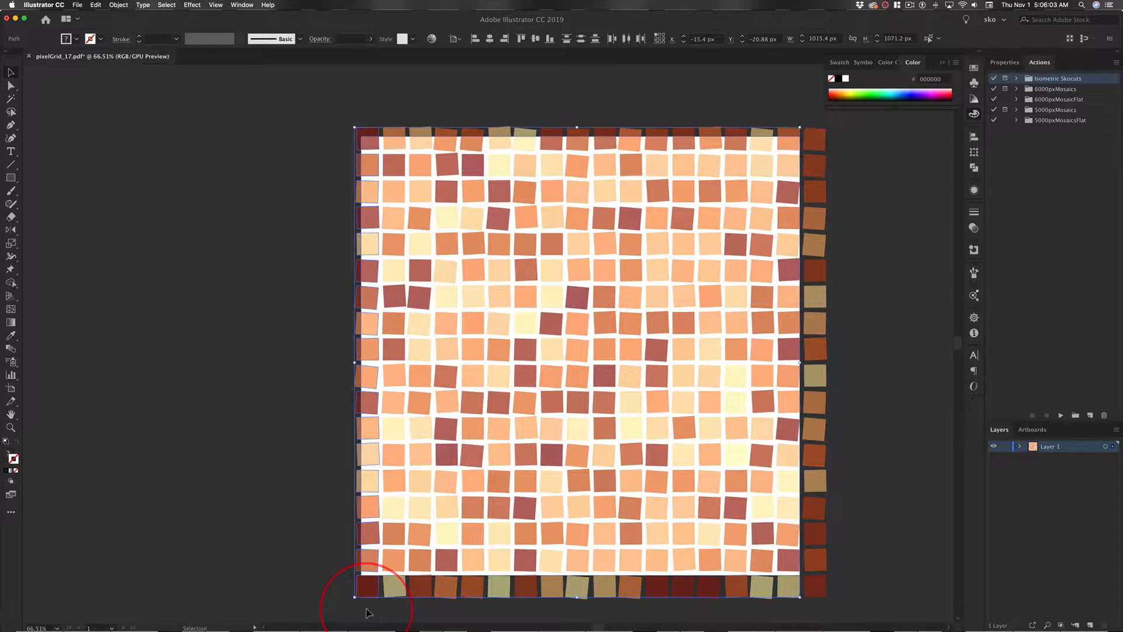
{"action": "key", "text": "Delete"}
{"action": "left_click_drag", "start_coordinate": [358, 114], "coordinate": [867, 142]}
{"action": "key", "text": "Delete"}
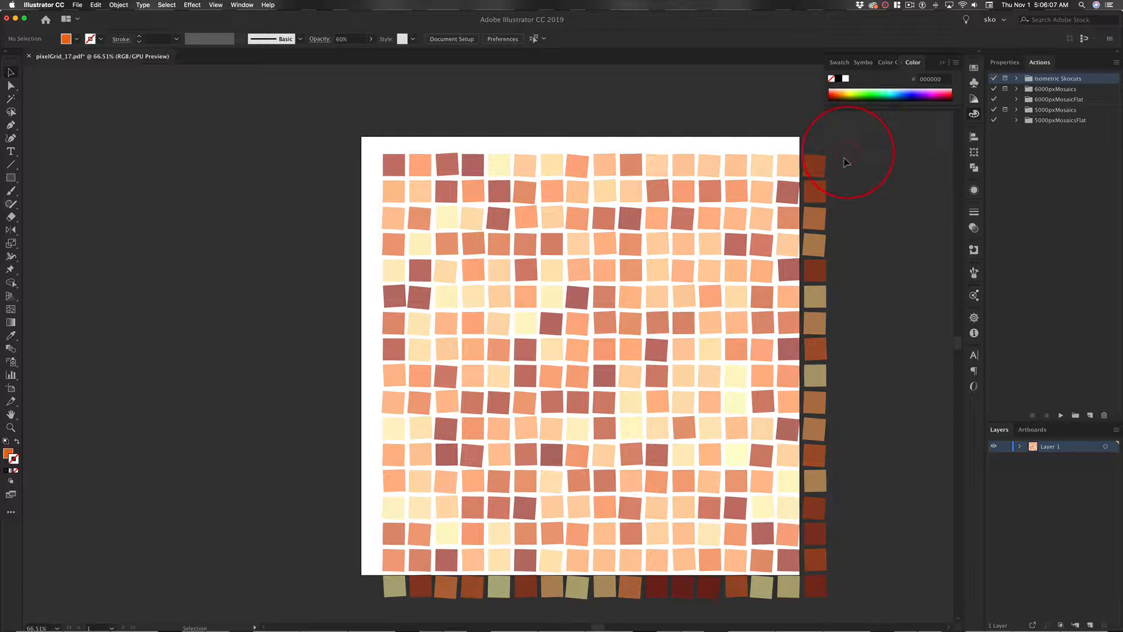
{"action": "left_click_drag", "start_coordinate": [825, 413], "coordinate": [814, 597]}
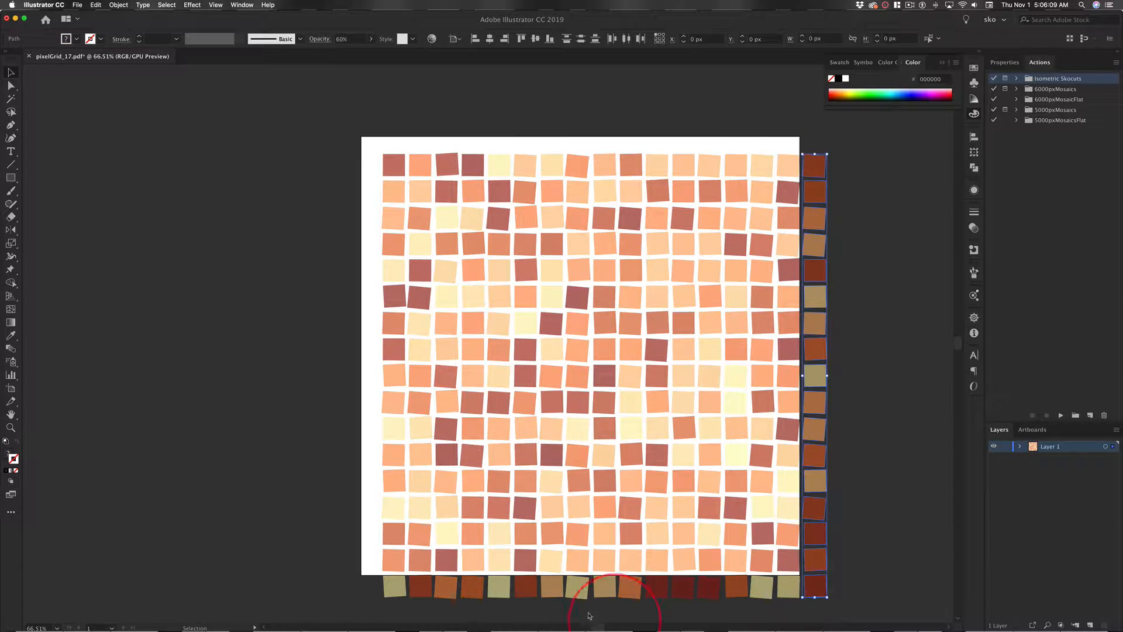
{"action": "key", "text": "Delete"}
{"action": "left_click_drag", "start_coordinate": [373, 588], "coordinate": [830, 594]}
{"action": "key", "text": "Delete"}
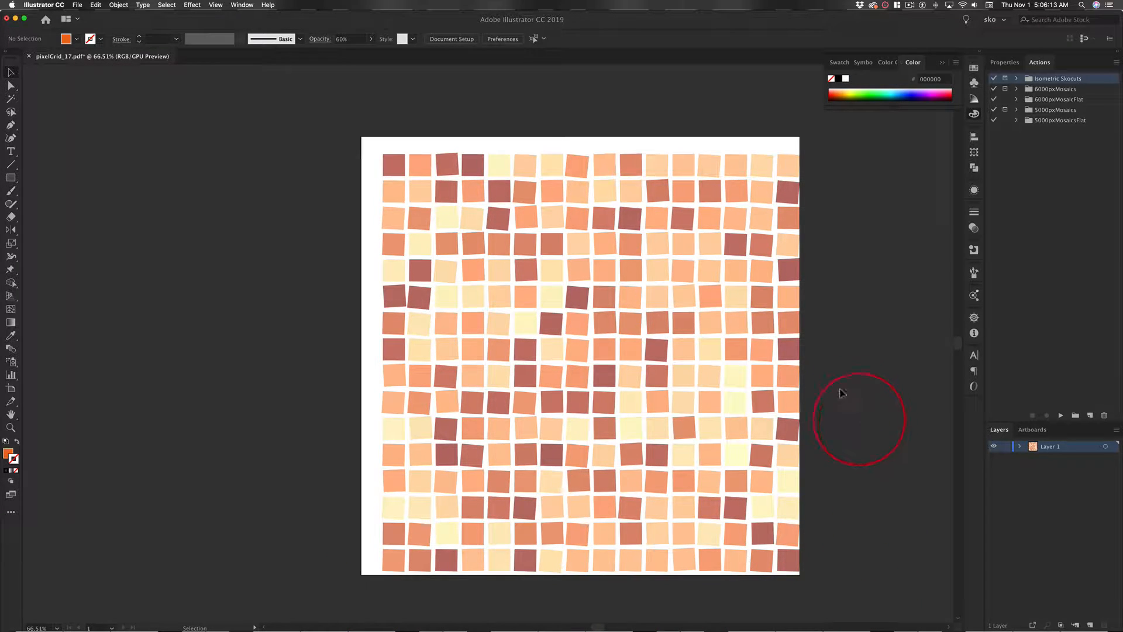
Select and copy all remaining squares, and save the document as pixelGrid_17a in Adobe Illustrator (ai) format, compatible with Illustrator CC.
{"action": "left_click_drag", "start_coordinate": [373, 144], "coordinate": [819, 585]}
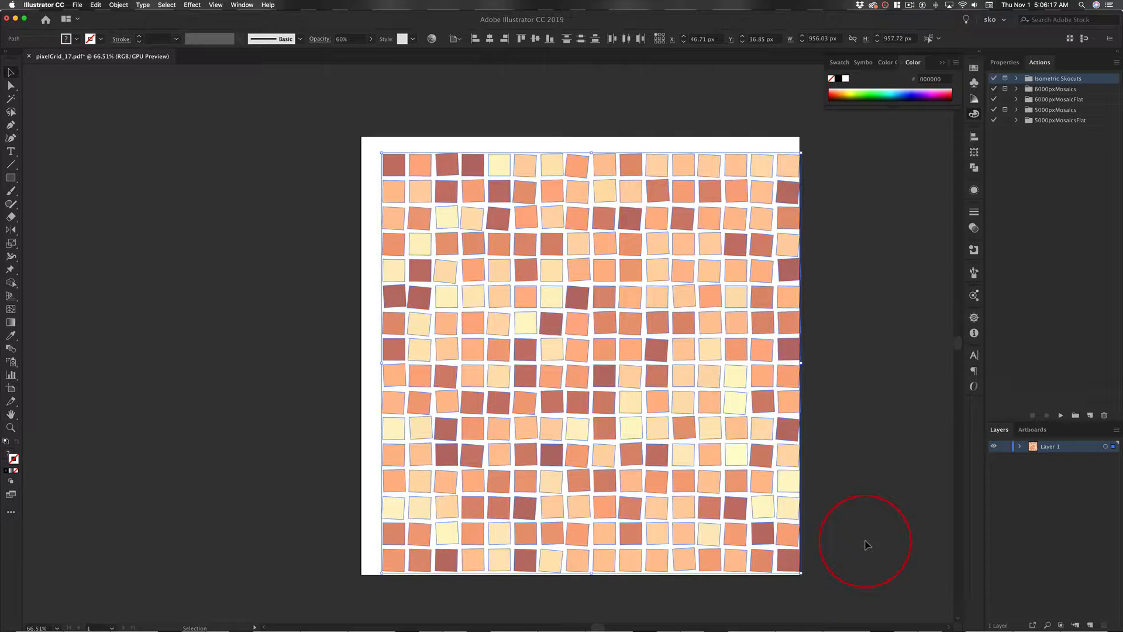
{"action": "key", "text": "super+c"}
{"action": "left_click", "coordinate": [78, 7]}
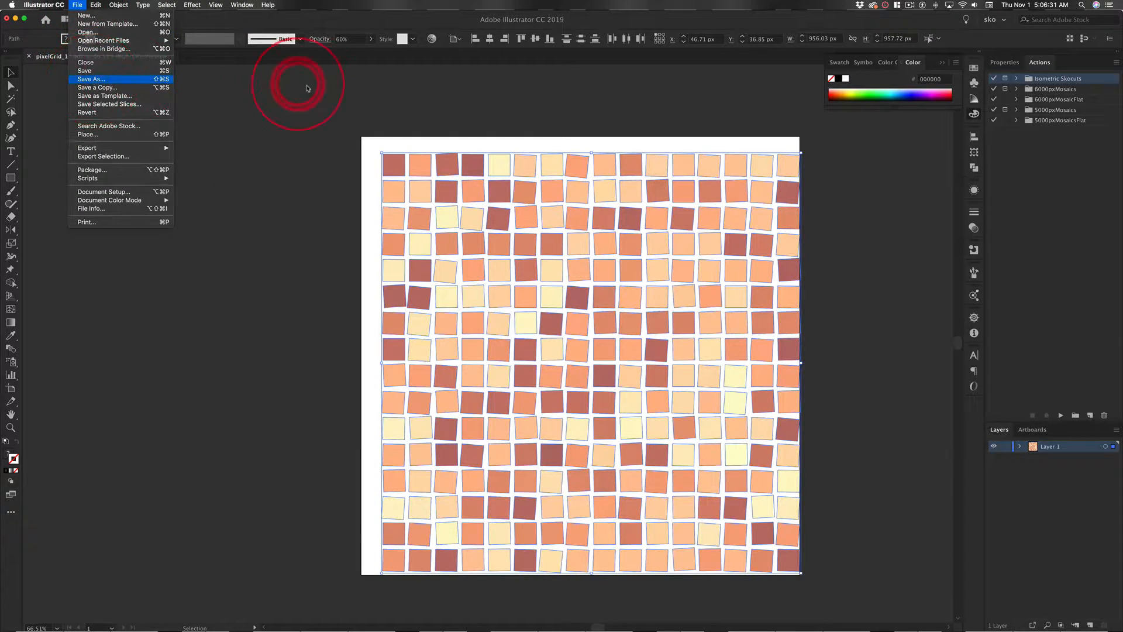
{"action": "key", "text": "Return"}
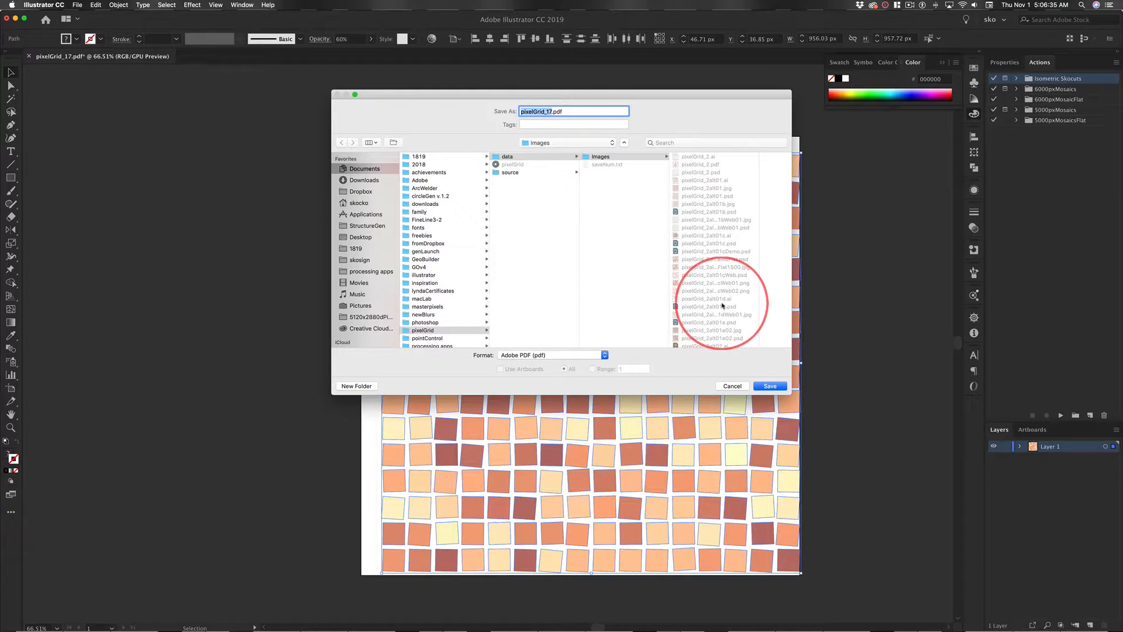
{"action": "scroll", "coordinate": [722, 305], "scroll_direction": "down", "scroll_amount": 10}
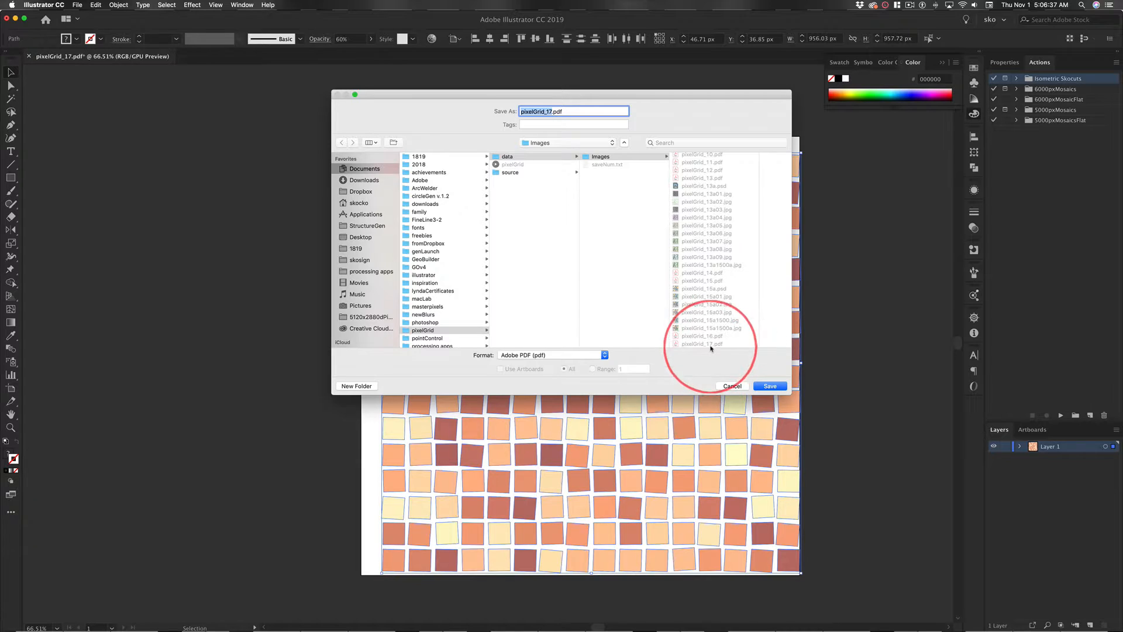
{"action": "key", "text": "Right"}
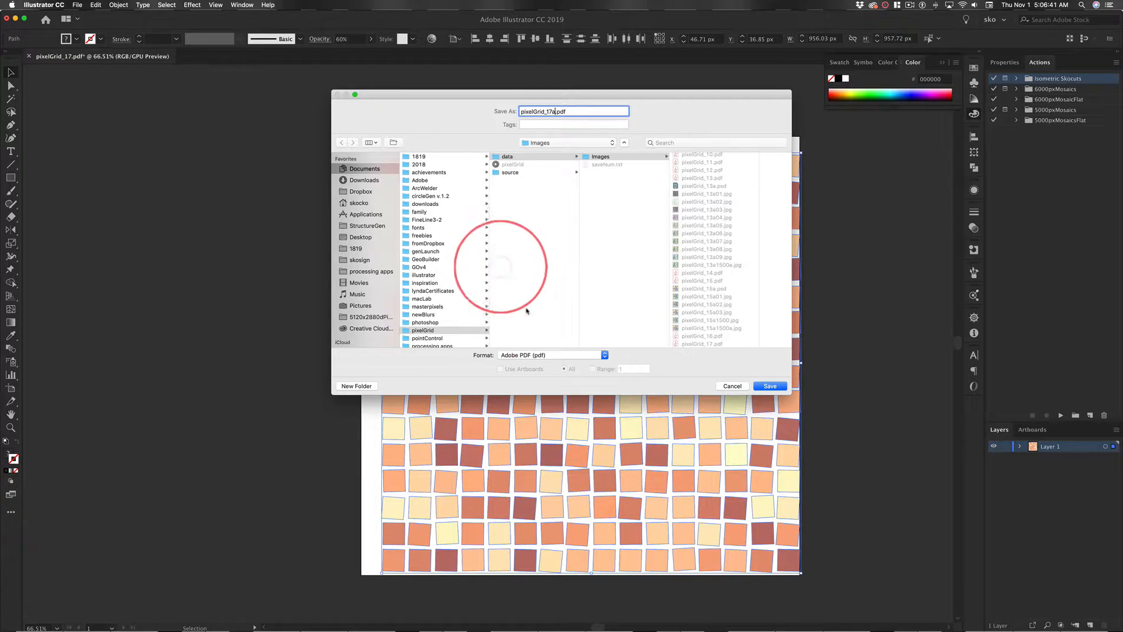
{"action": "left_click", "coordinate": [538, 354]}
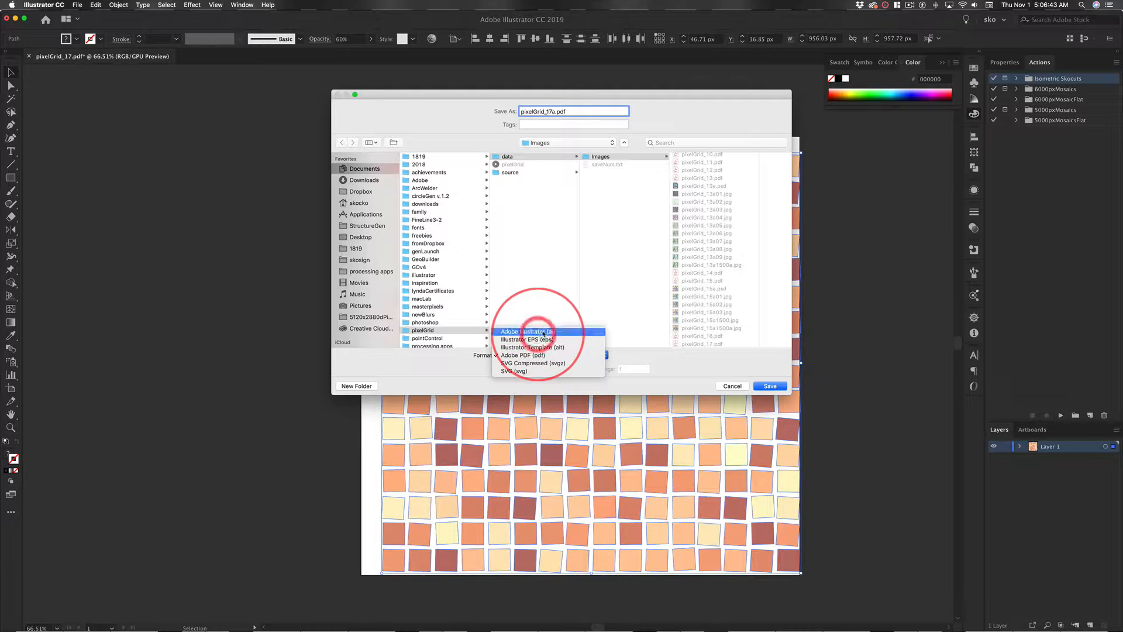
{"action": "left_click", "coordinate": [528, 331]}
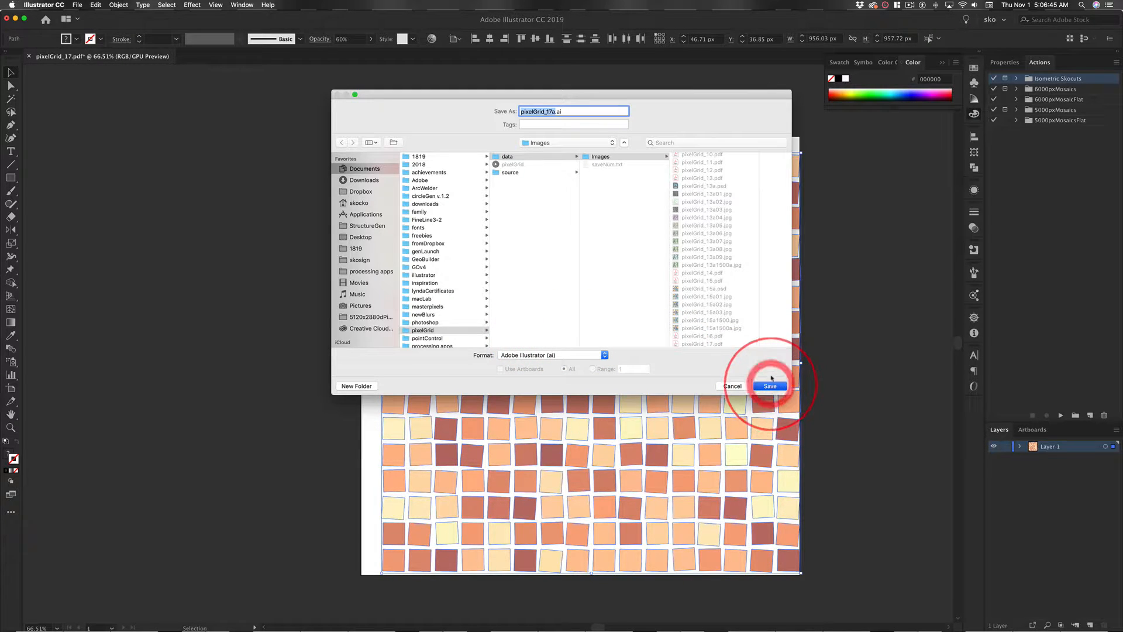
{"action": "left_click", "coordinate": [770, 385]}
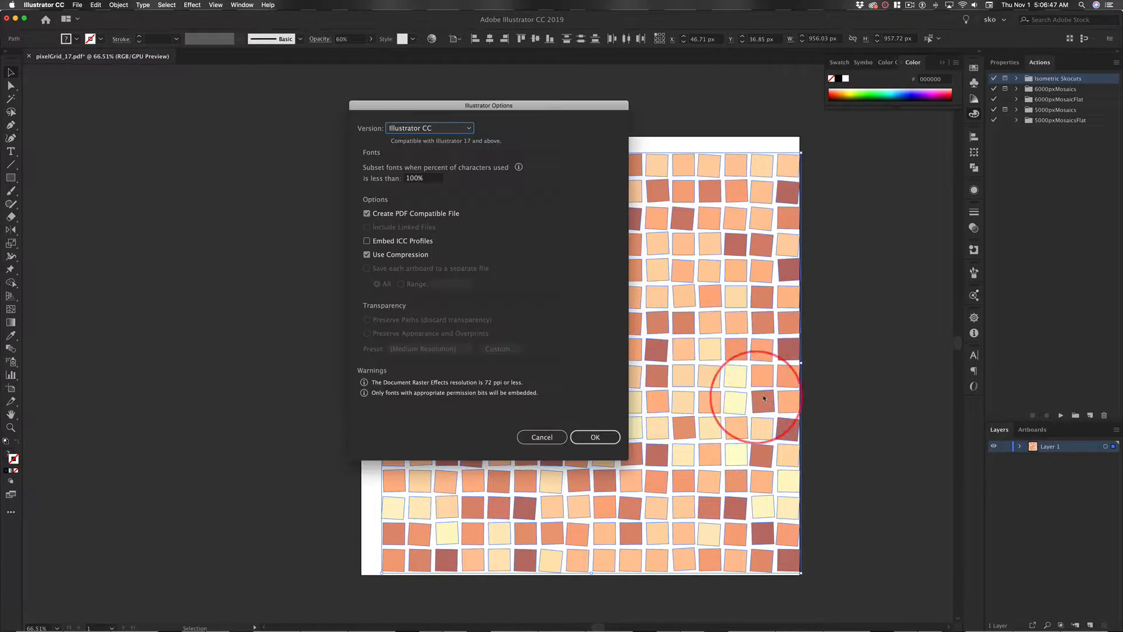
{"action": "left_click", "coordinate": [596, 437]}
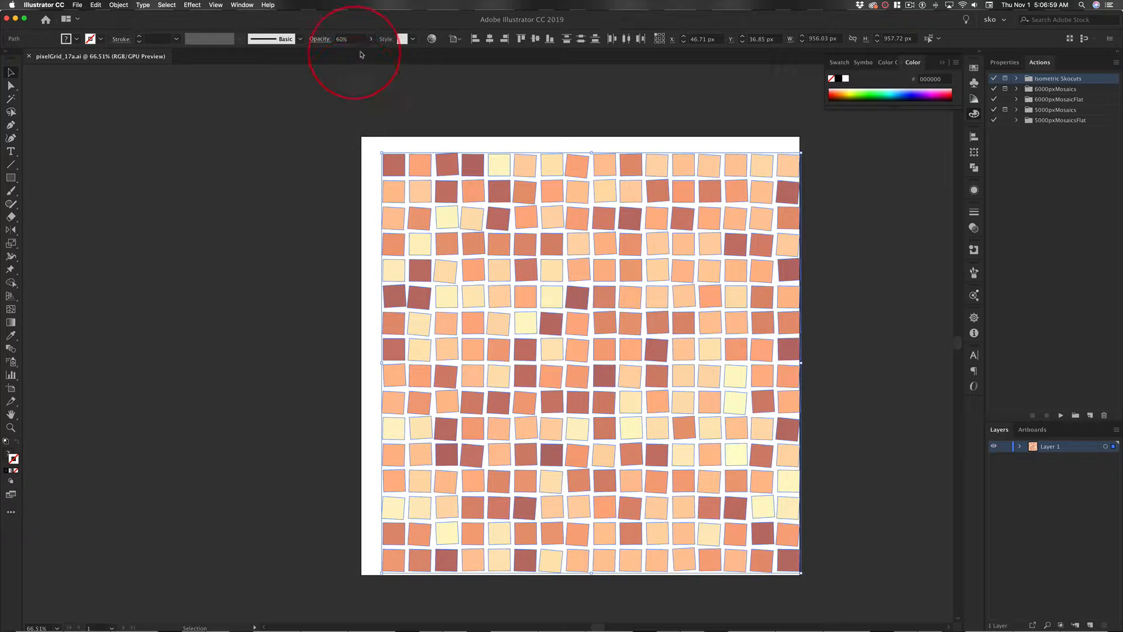
Recolor the selected squares by randomly changing the color order twice and then randomizing saturation and brightness.
{"action": "left_click", "coordinate": [431, 39]}
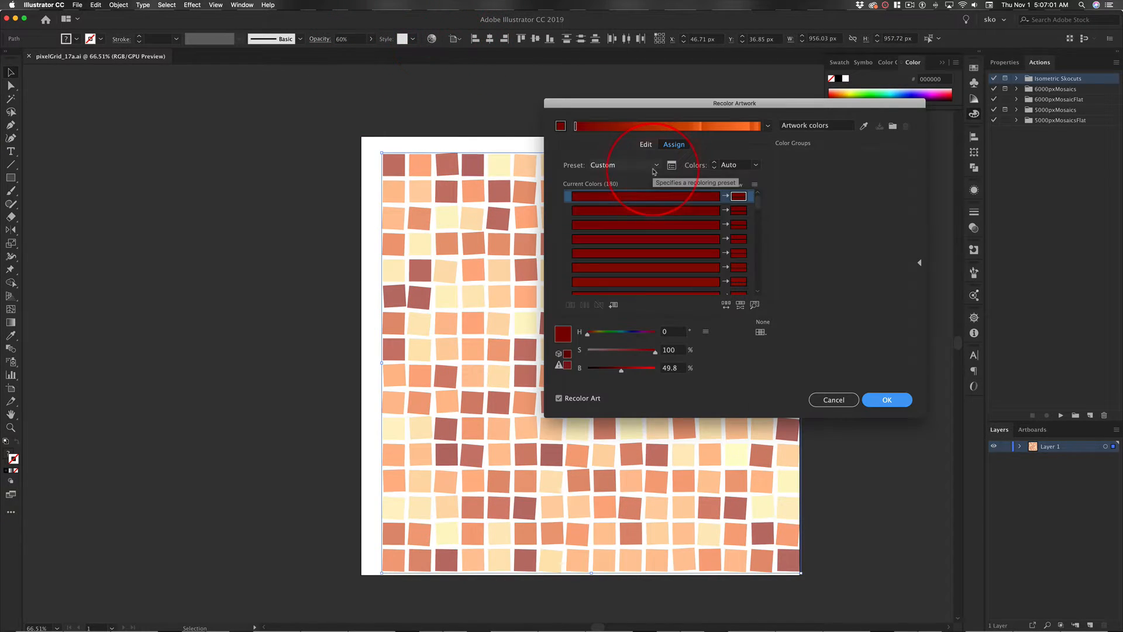
{"action": "left_click_drag", "start_coordinate": [602, 103], "coordinate": [777, 75]}
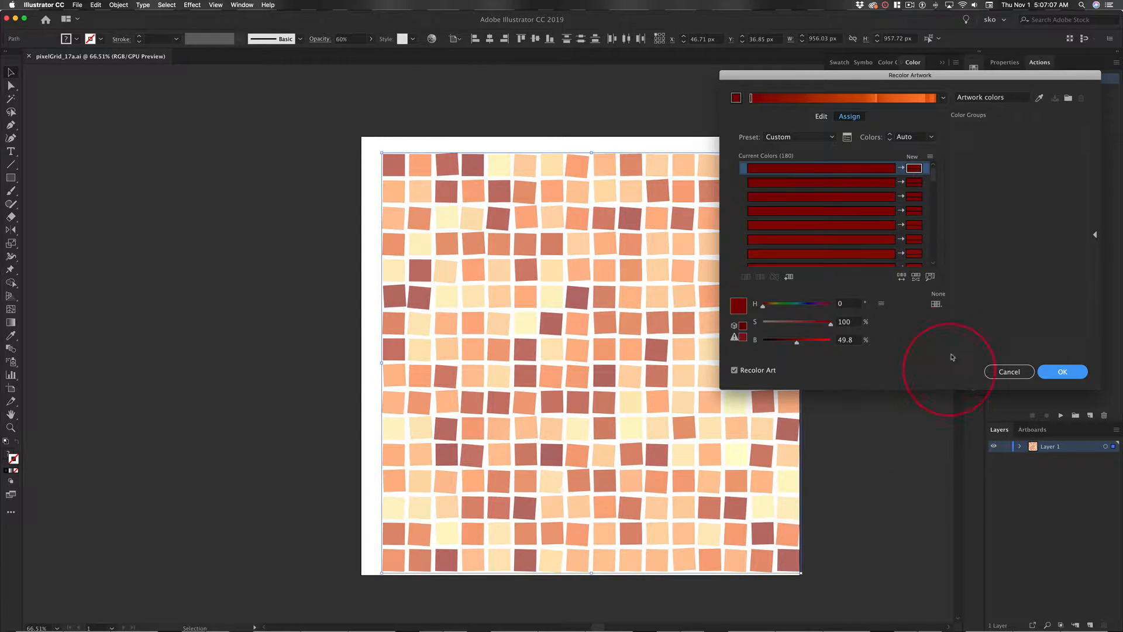
{"action": "left_click", "coordinate": [901, 277]}
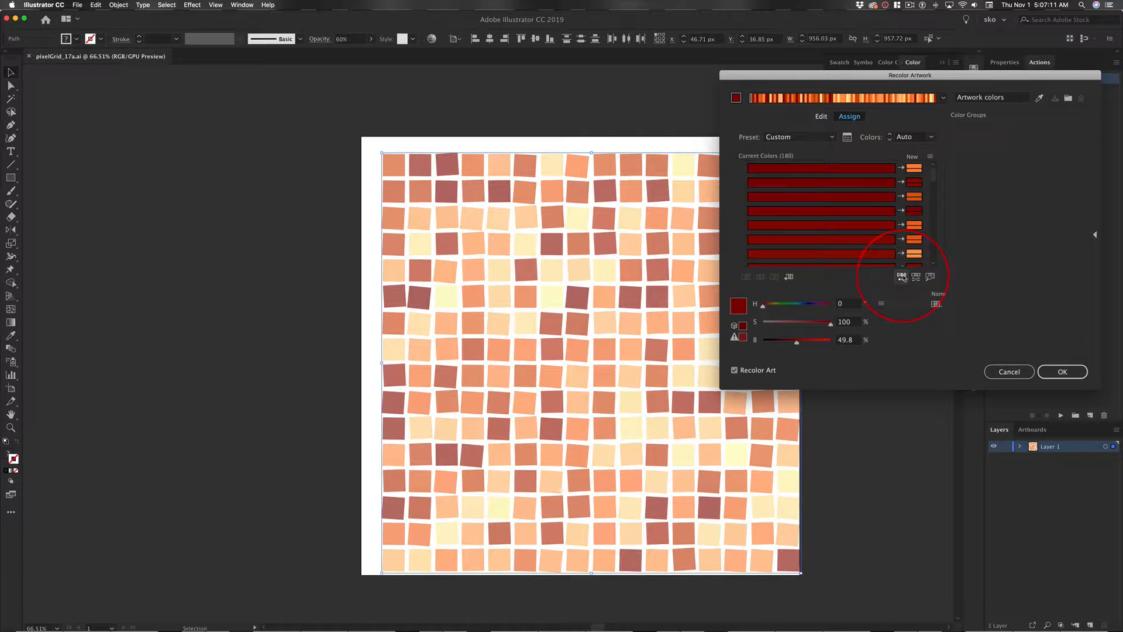
{"action": "left_click", "coordinate": [902, 277]}
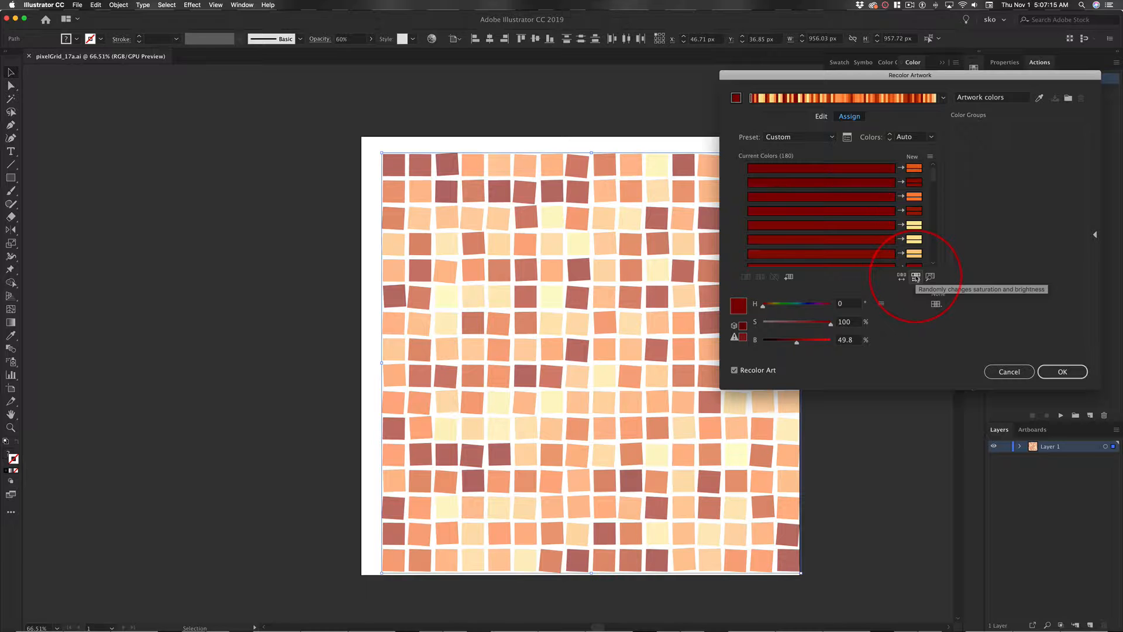
{"action": "left_click", "coordinate": [915, 278]}
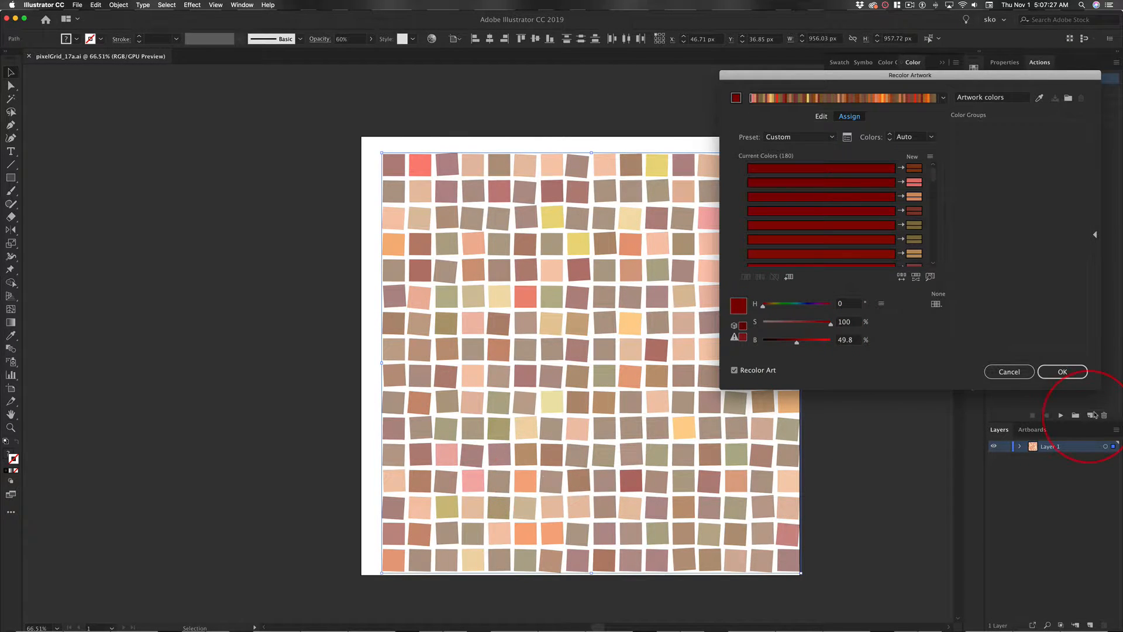
{"action": "left_click", "coordinate": [1064, 372]}
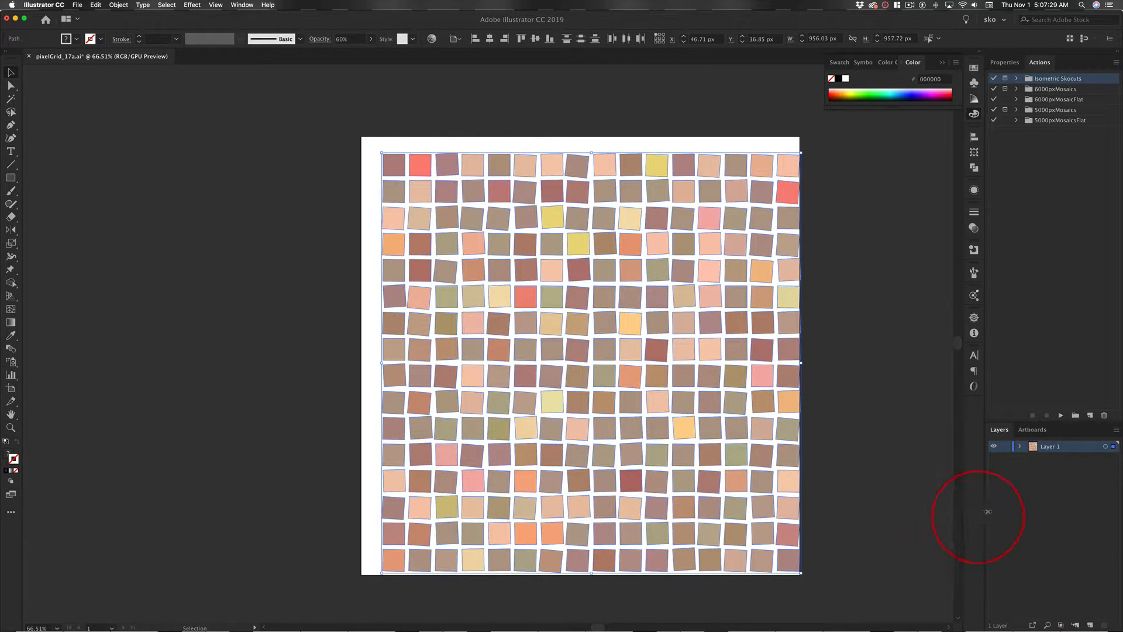
Duplicate Layer 1, hide the original layer, and copy the selected recolored squares.
{"action": "left_click_drag", "start_coordinate": [1033, 447], "coordinate": [1090, 625]}
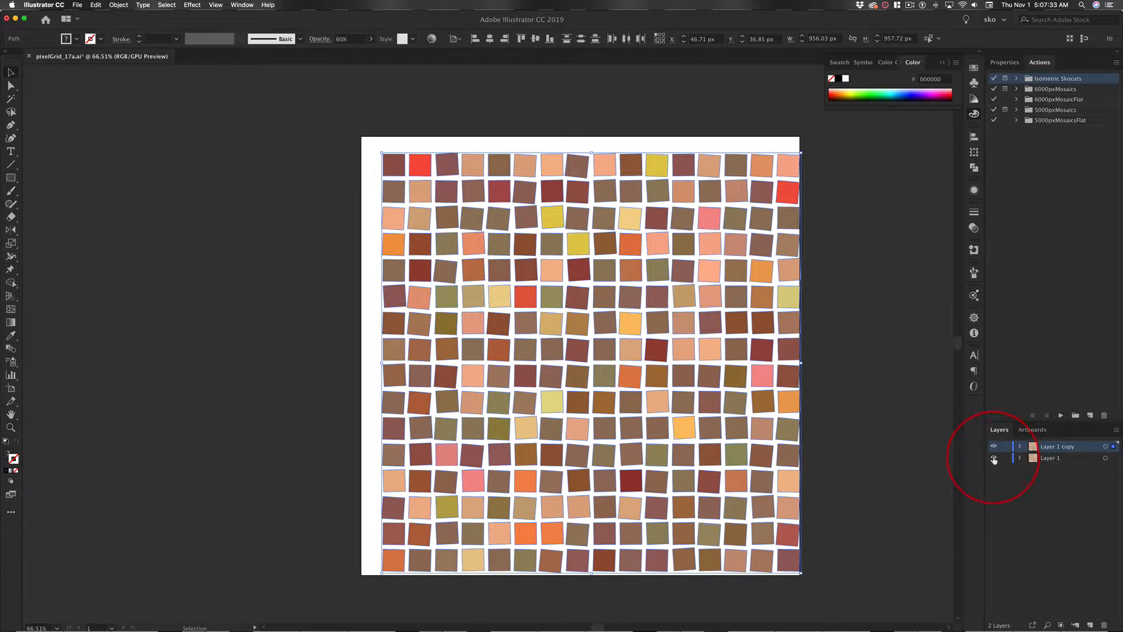
{"action": "left_click", "coordinate": [994, 458]}
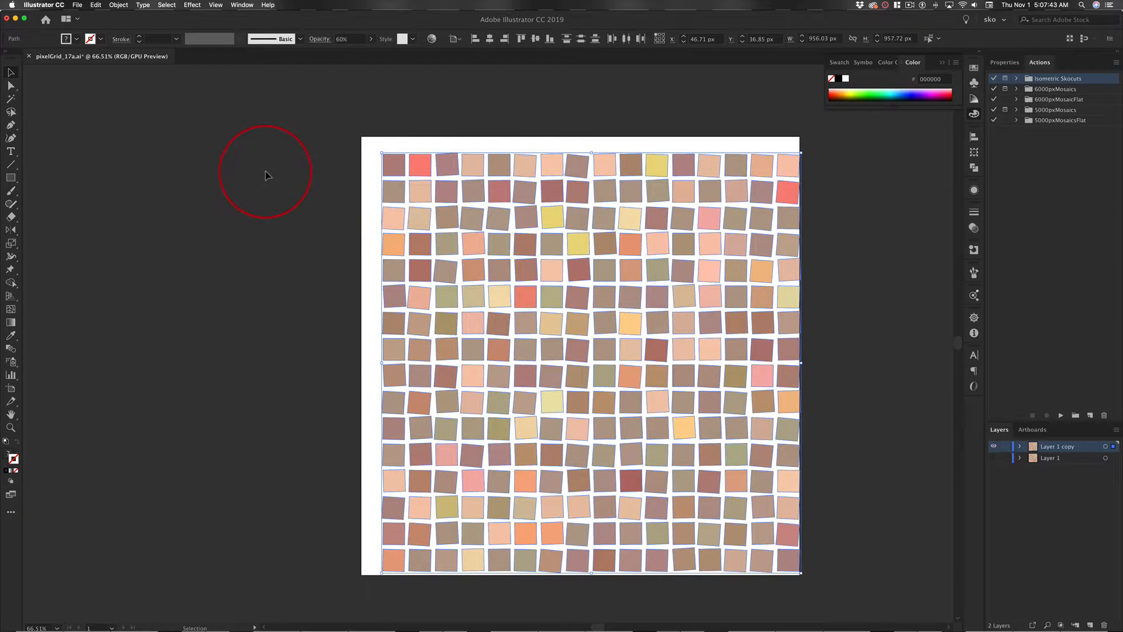
{"action": "key", "text": "super+c"}
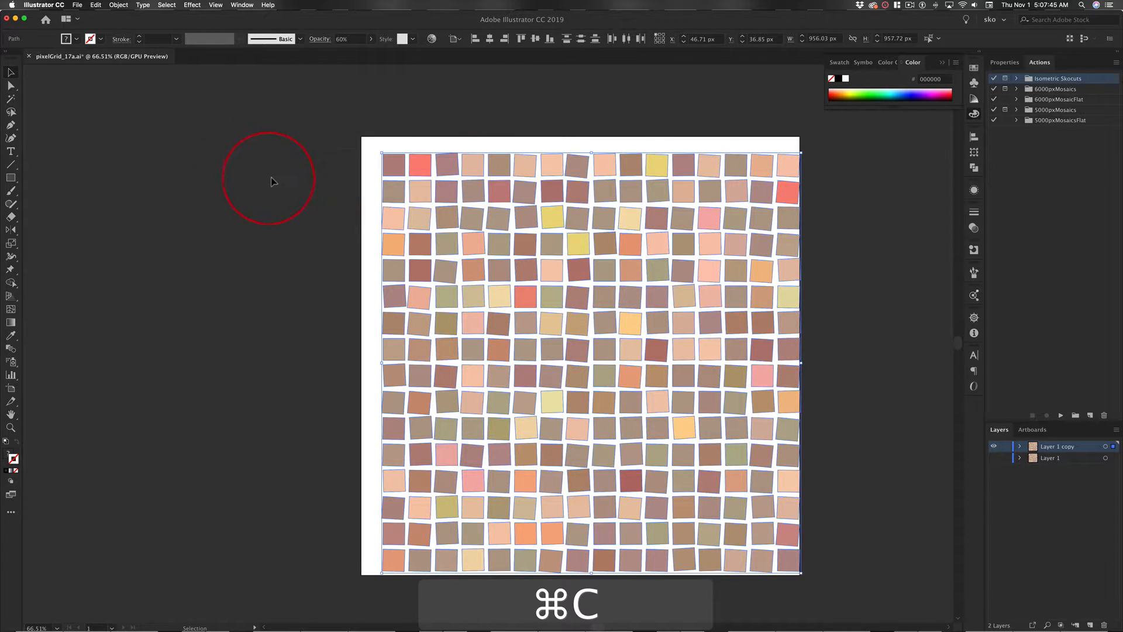
Switch to Photoshop and create a new 2500 × 2500 px RGB document at 150 pixels/inch from the recent presets.
{"action": "key", "text": "super+Tab"}
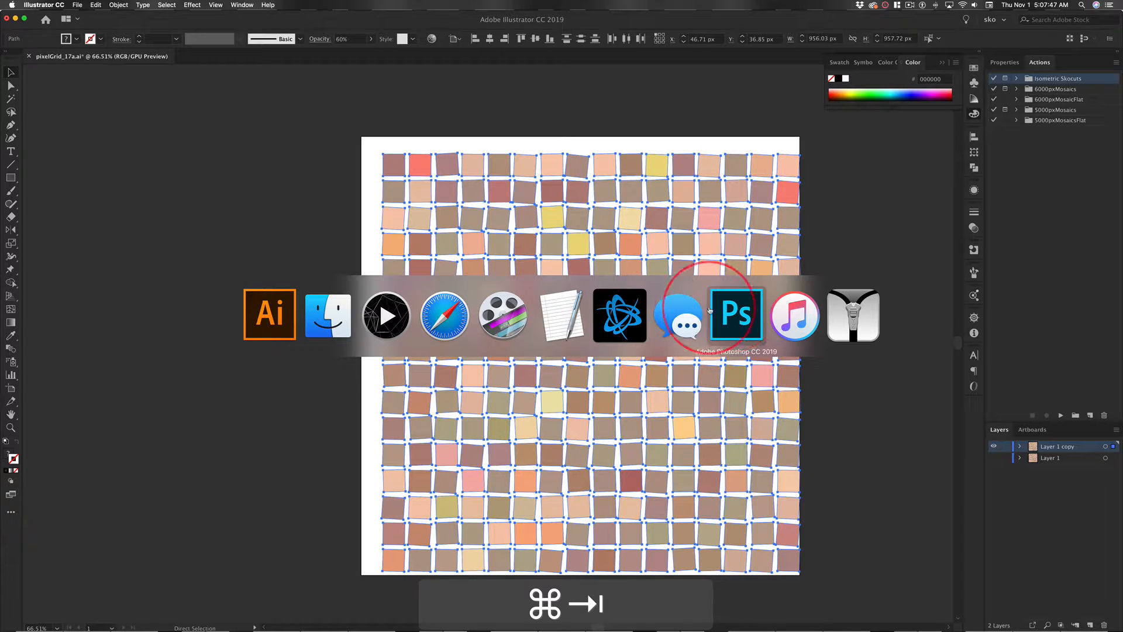
{"action": "left_click", "coordinate": [735, 319]}
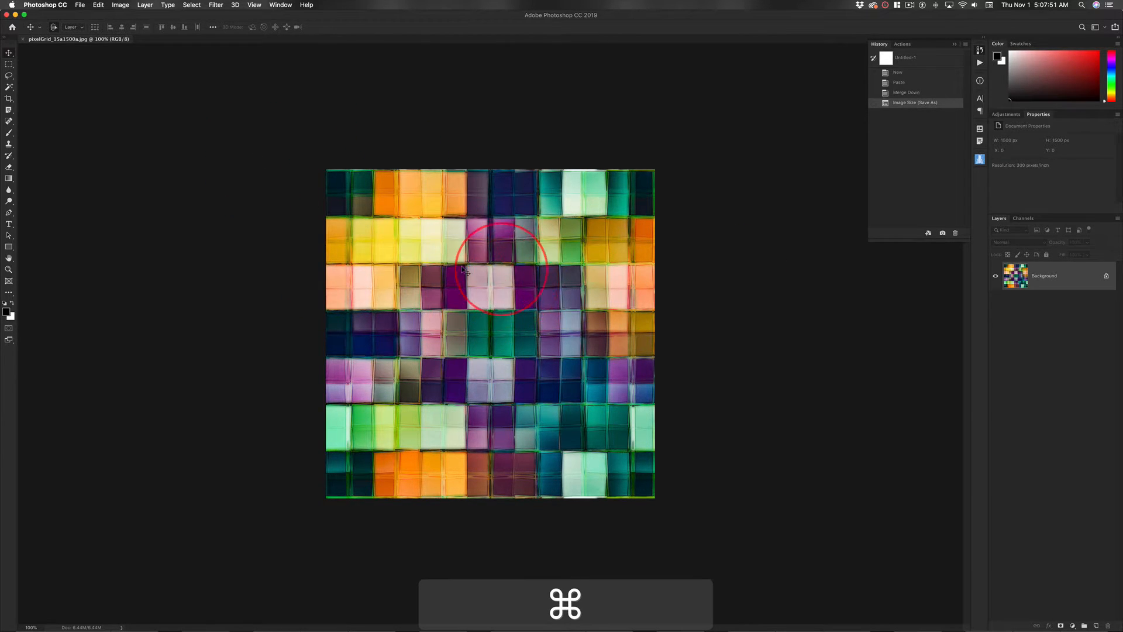
{"action": "key", "text": "super+n"}
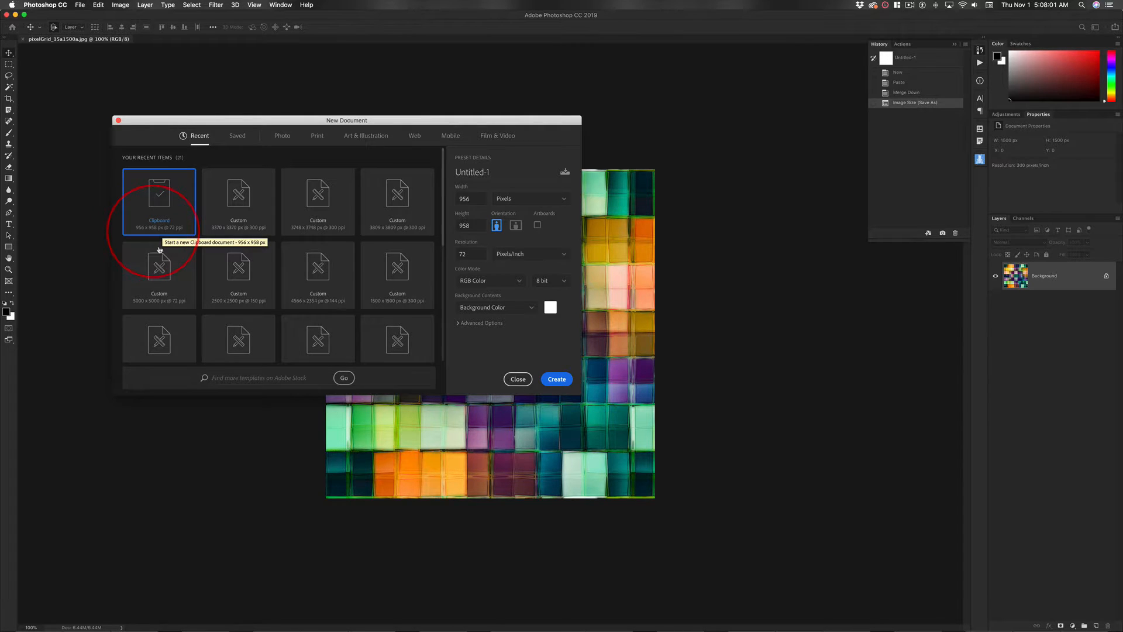
{"action": "left_click", "coordinate": [241, 269]}
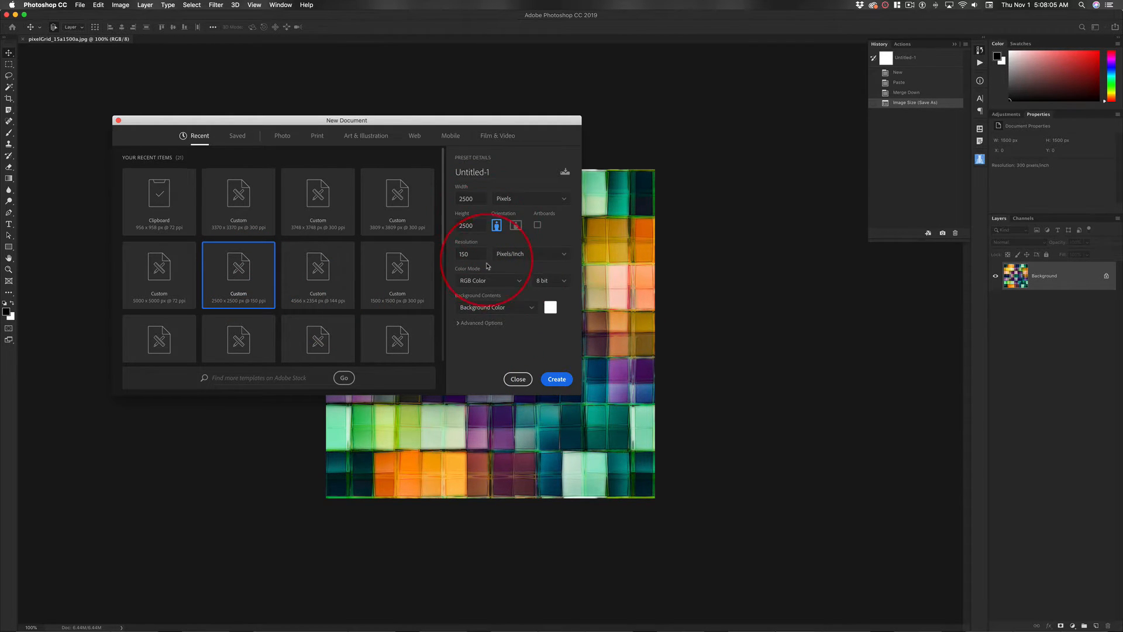
{"action": "left_click", "coordinate": [556, 379]}
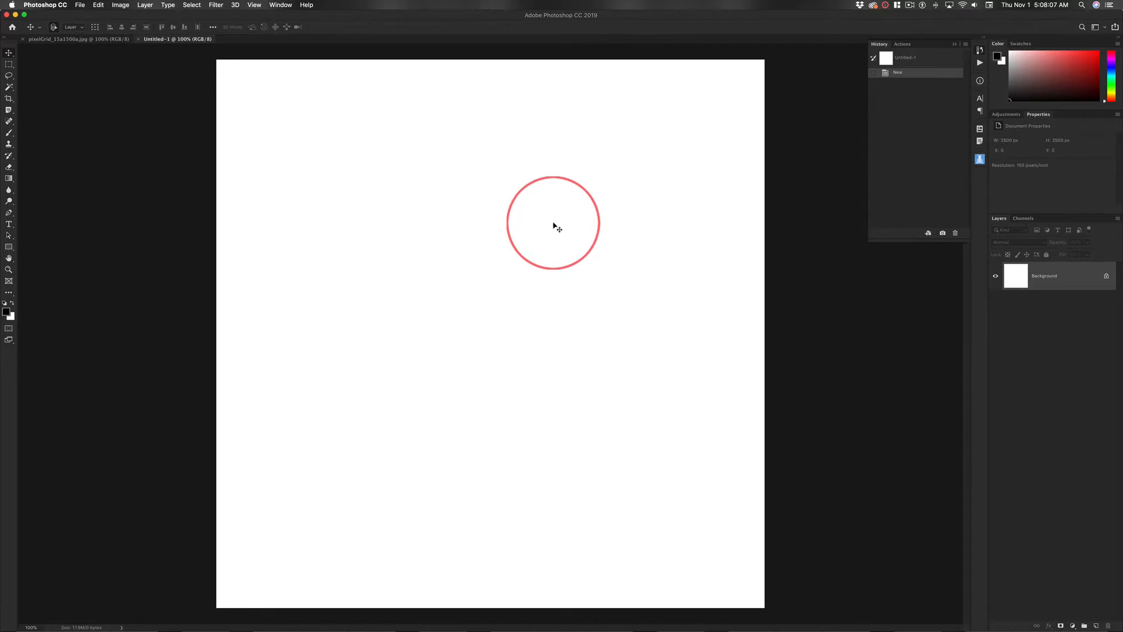
Paste the squares as a Smart Object and scale them from the center to about 2487 × 2492 px, nearly filling the canvas.
{"action": "key", "text": "super+v"}
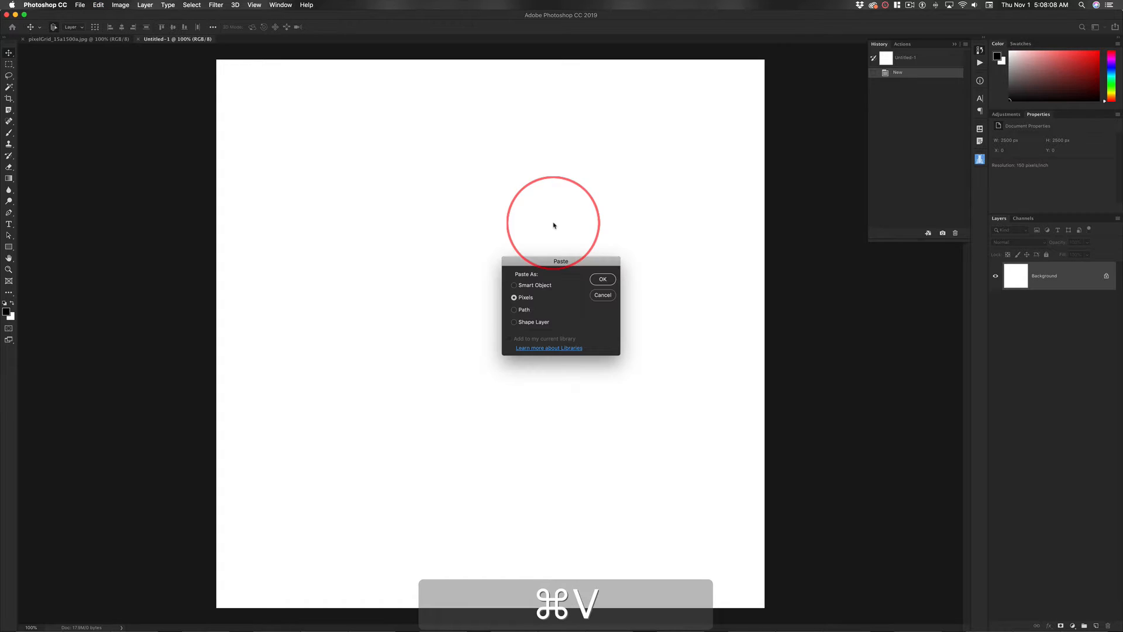
{"action": "left_click", "coordinate": [514, 286]}
{"action": "left_click", "coordinate": [602, 280]}
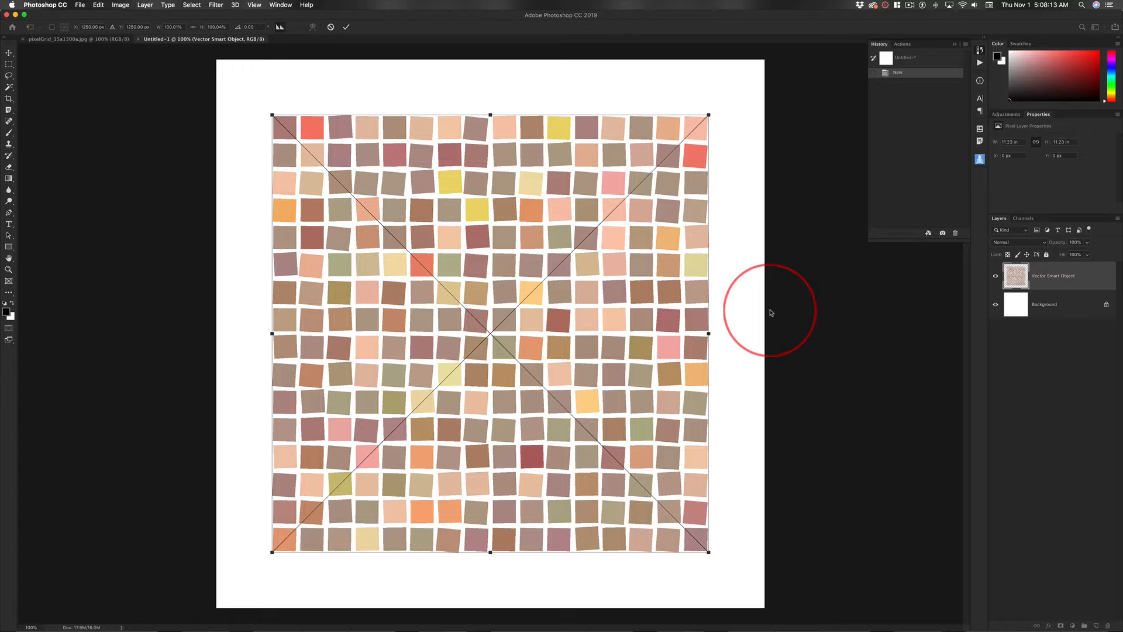
{"action": "key", "text": "super+minus"}
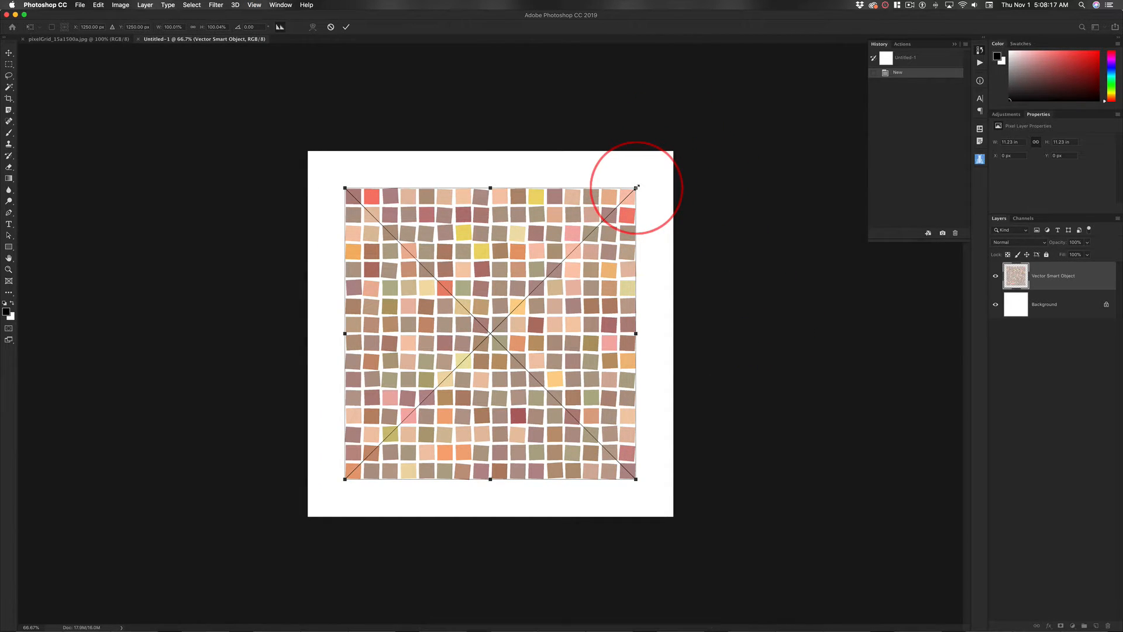
{"action": "left_click_drag", "start_coordinate": [636, 187], "coordinate": [667, 146]}
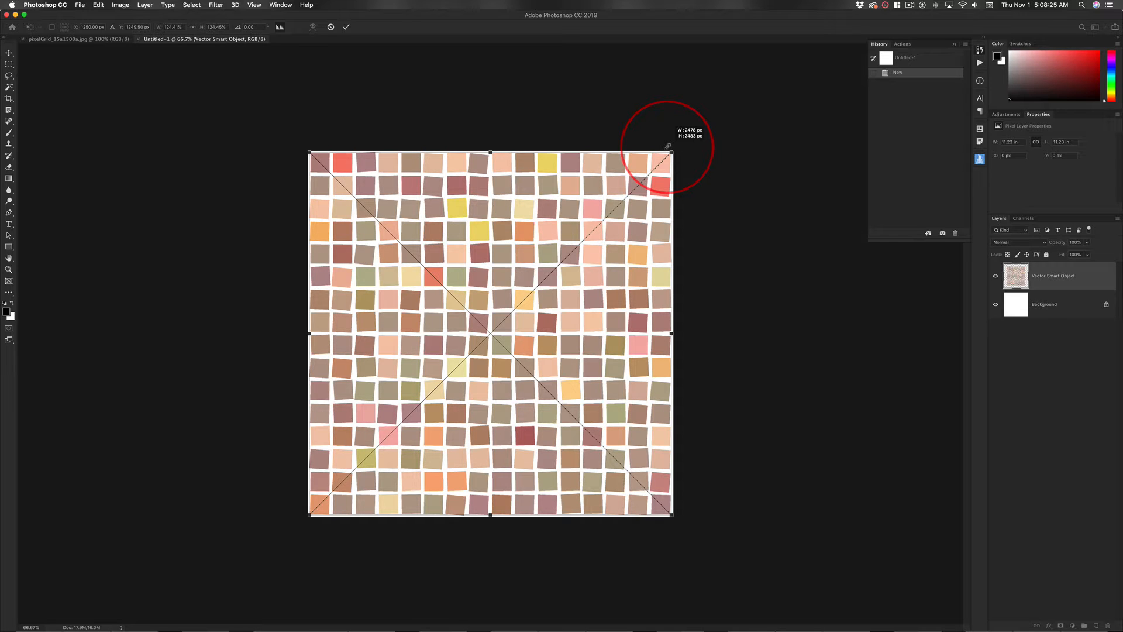
{"action": "left_click_drag", "start_coordinate": [667, 146], "coordinate": [669, 145]}
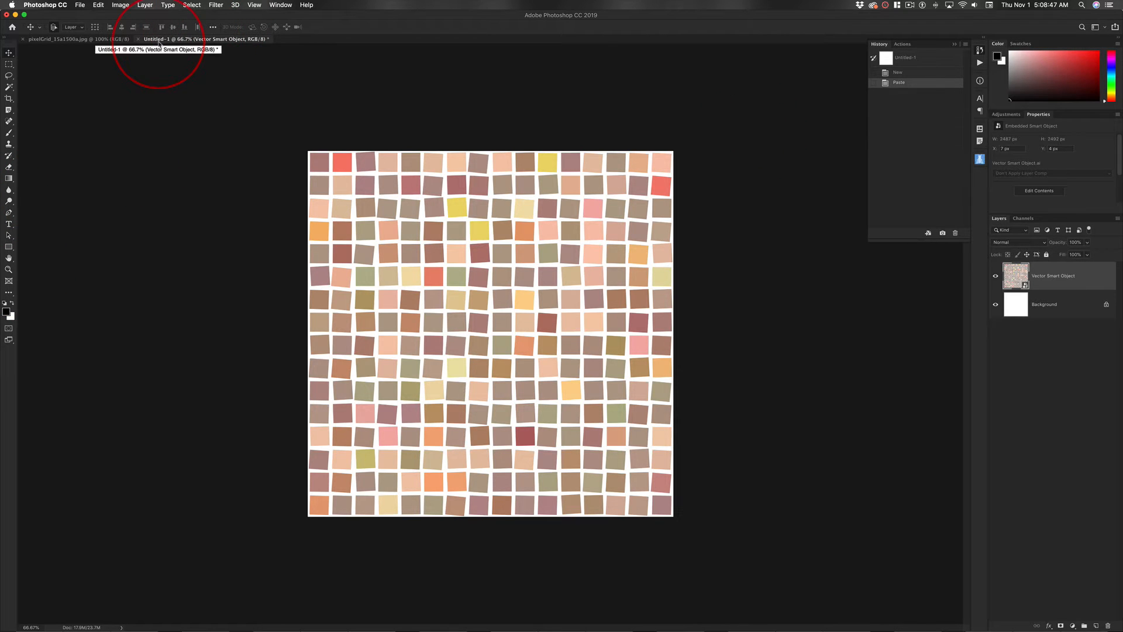
Save the document in Photoshop format as pixelGrid_17a.psd in the Images folder, basing the name on the existing pixelGrid_17a.ai.
{"action": "key", "text": "super+s"}
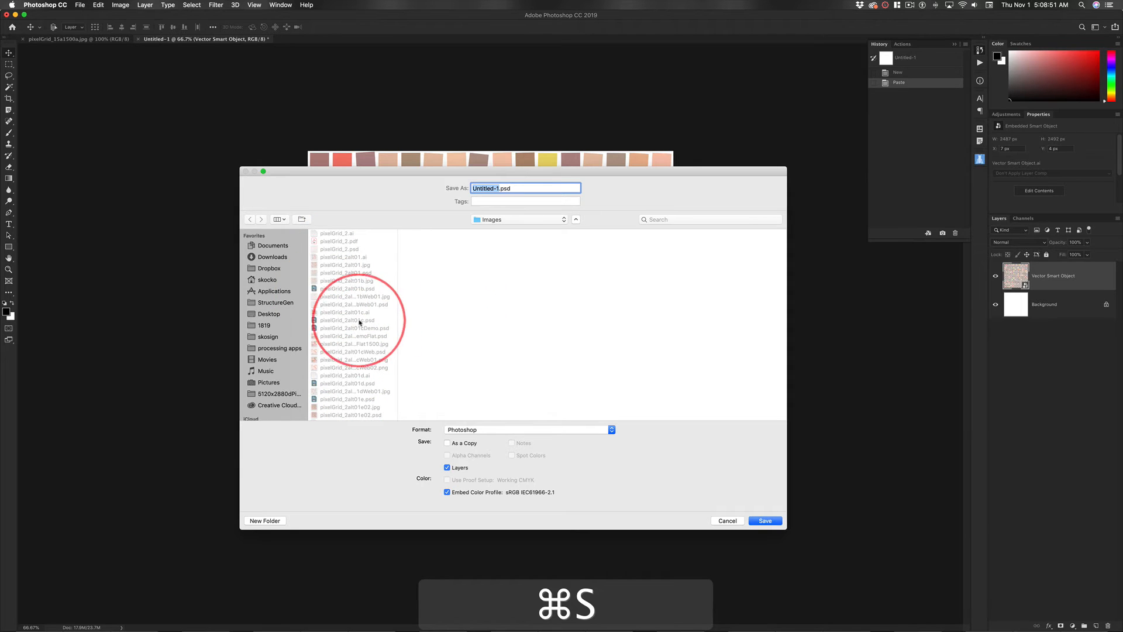
{"action": "left_click", "coordinate": [520, 220]}
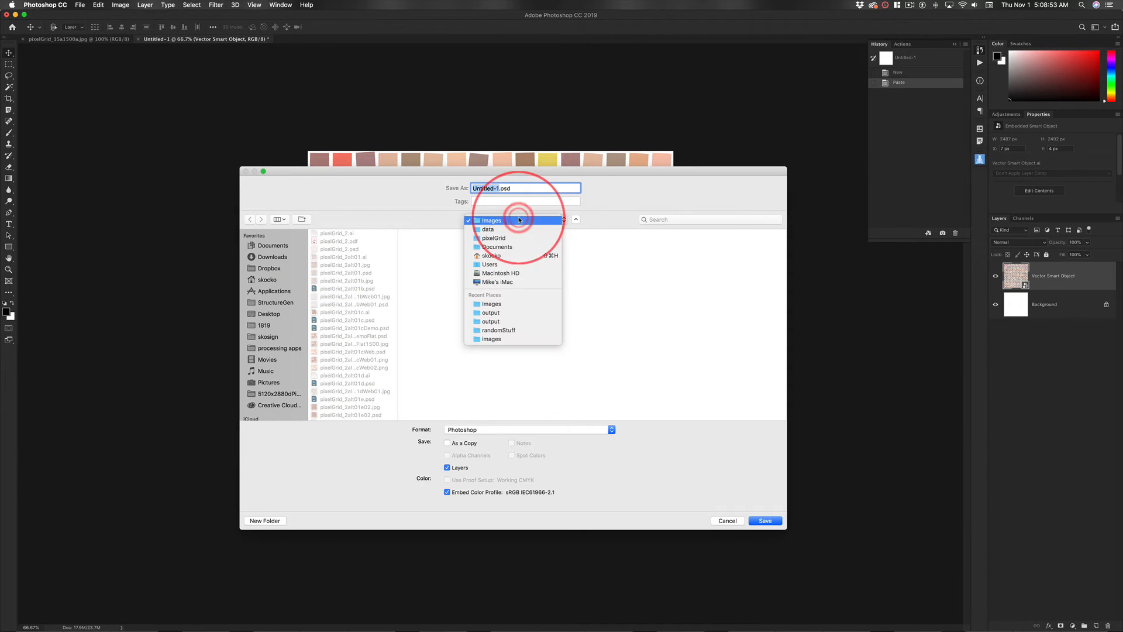
{"action": "left_click", "coordinate": [492, 303]}
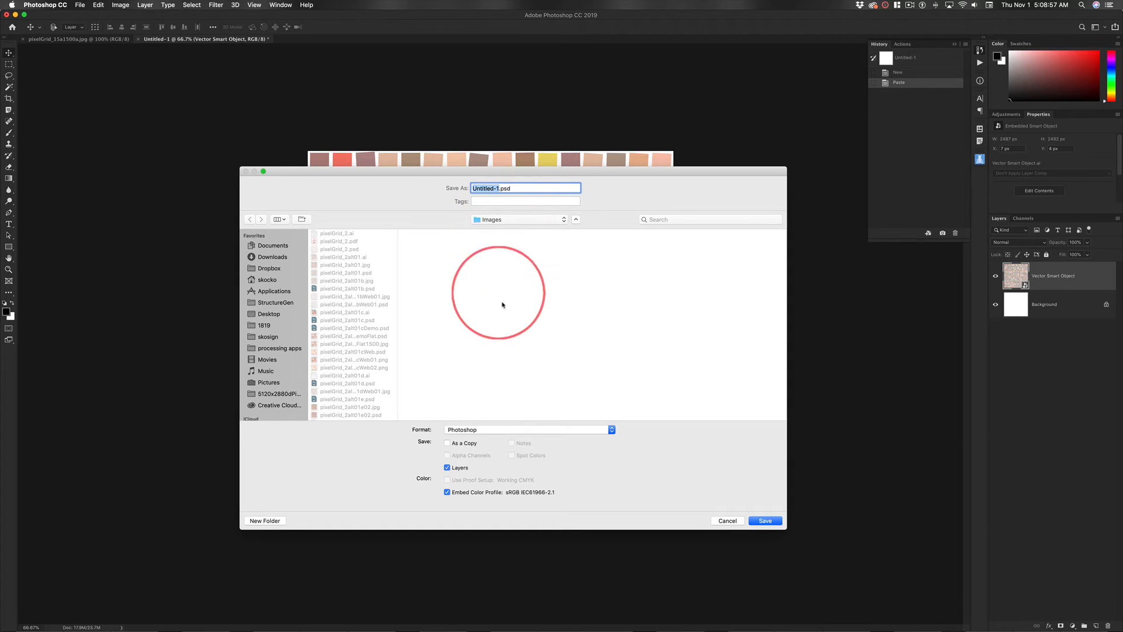
{"action": "scroll", "coordinate": [368, 317], "scroll_direction": "down", "scroll_amount": 10}
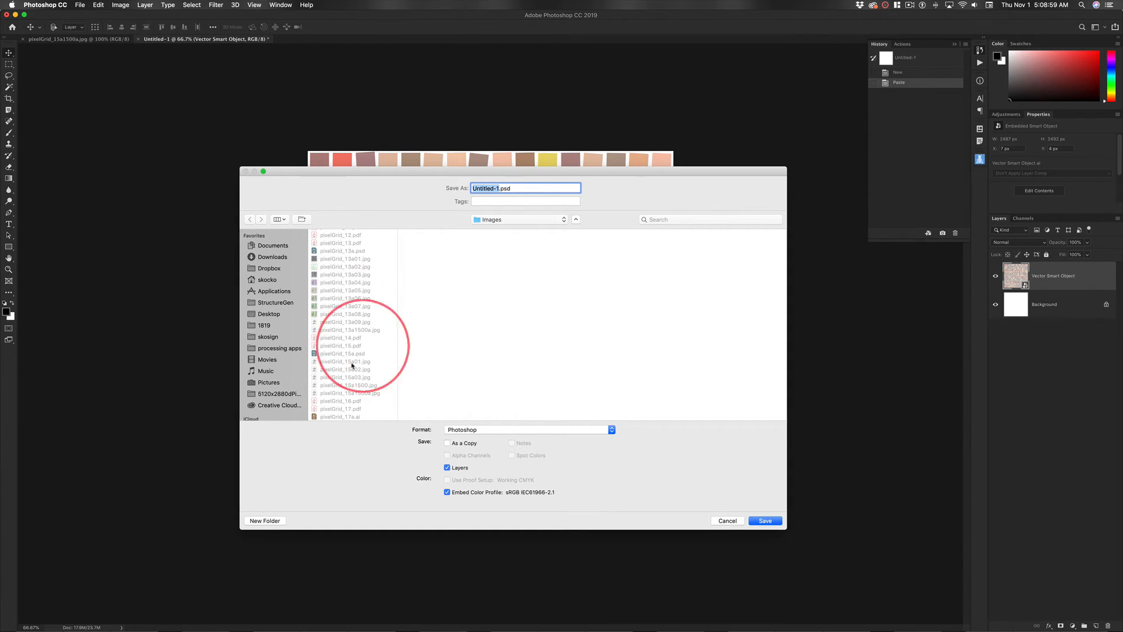
{"action": "left_click", "coordinate": [329, 419]}
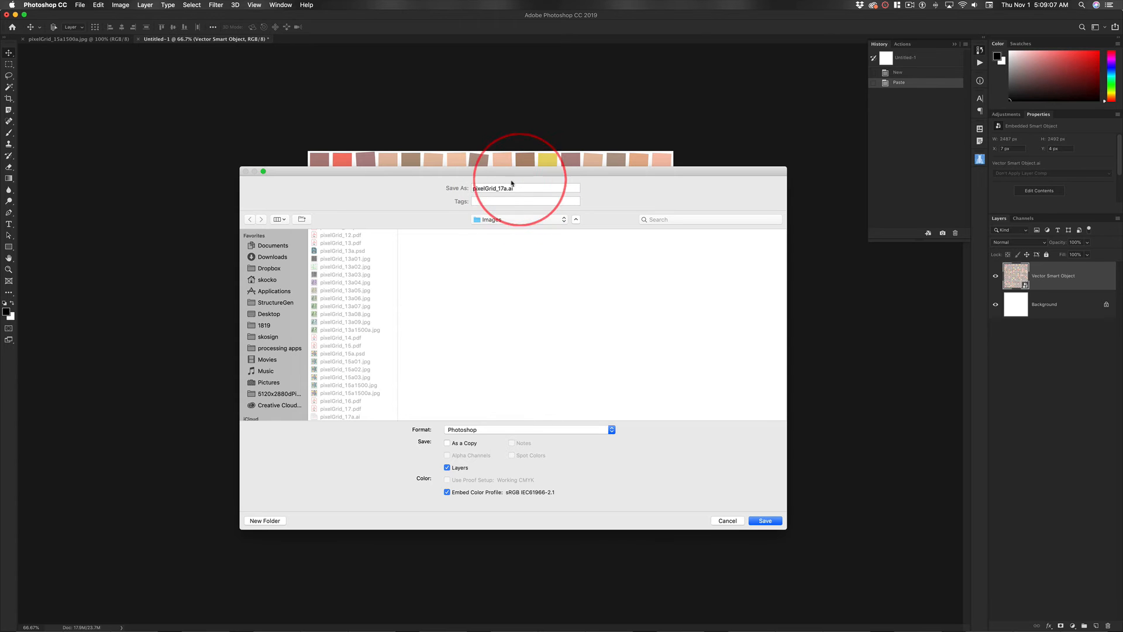
{"action": "left_click", "coordinate": [480, 429]}
{"action": "left_click", "coordinate": [480, 430]}
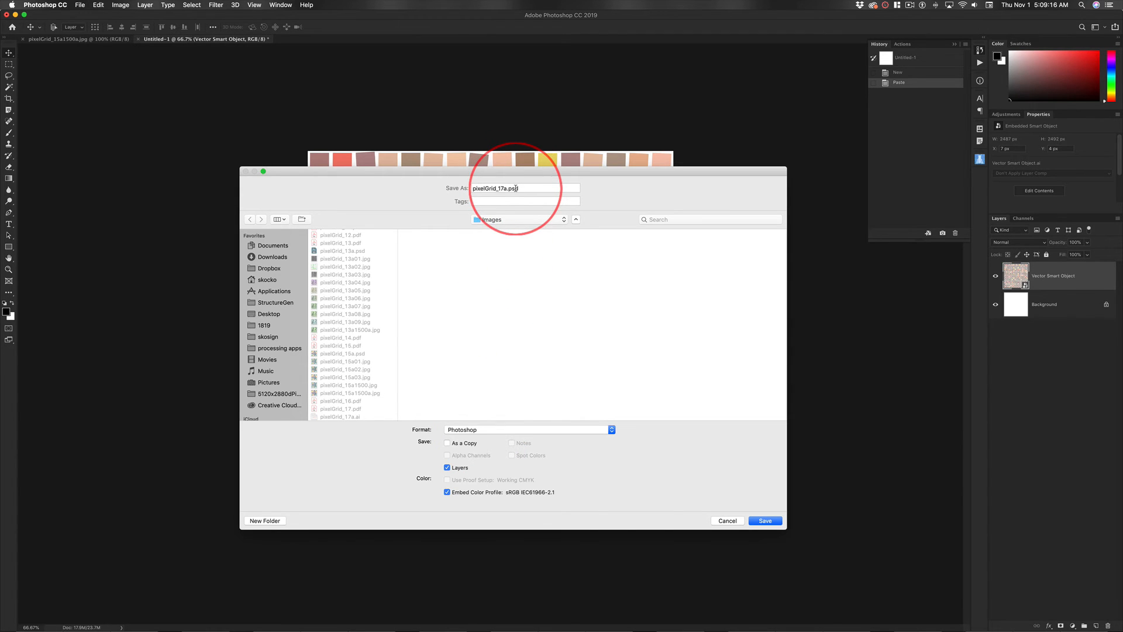
{"action": "left_click", "coordinate": [764, 520]}
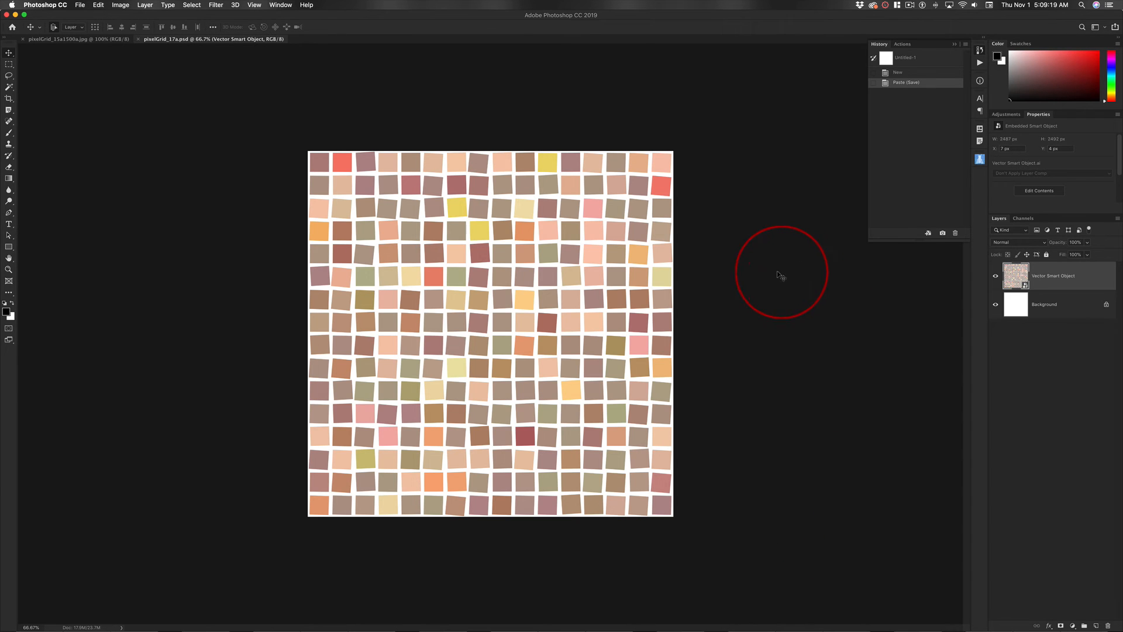